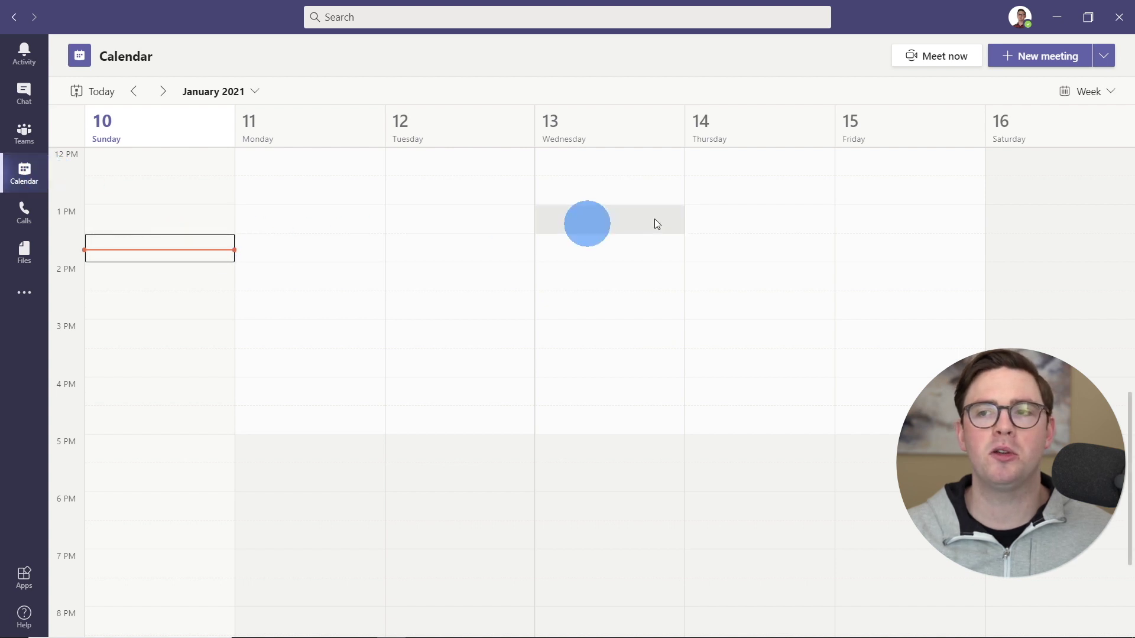
Start a new live event titled 'Microsoft Teams Training'.
click(1099, 64)
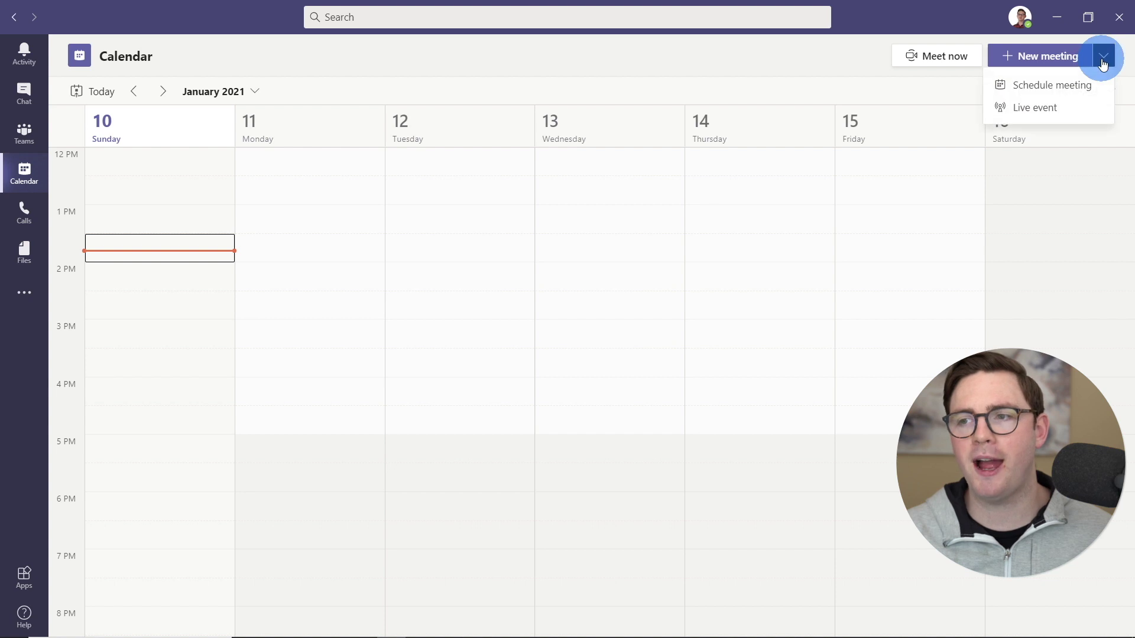
click(1057, 107)
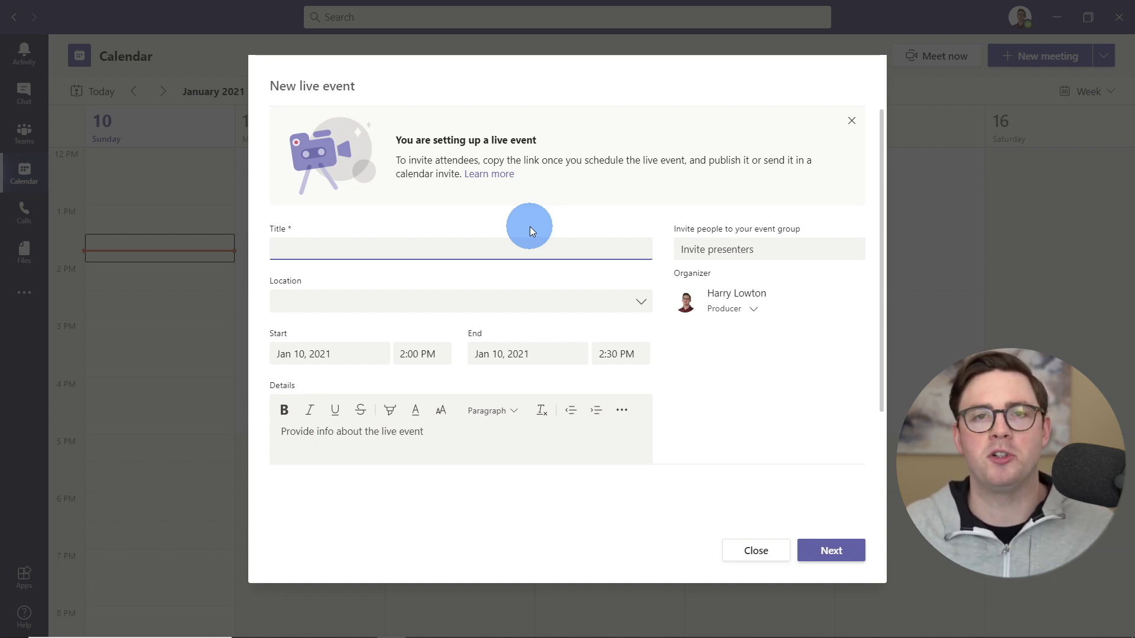
text(Microsoft Teams Training)
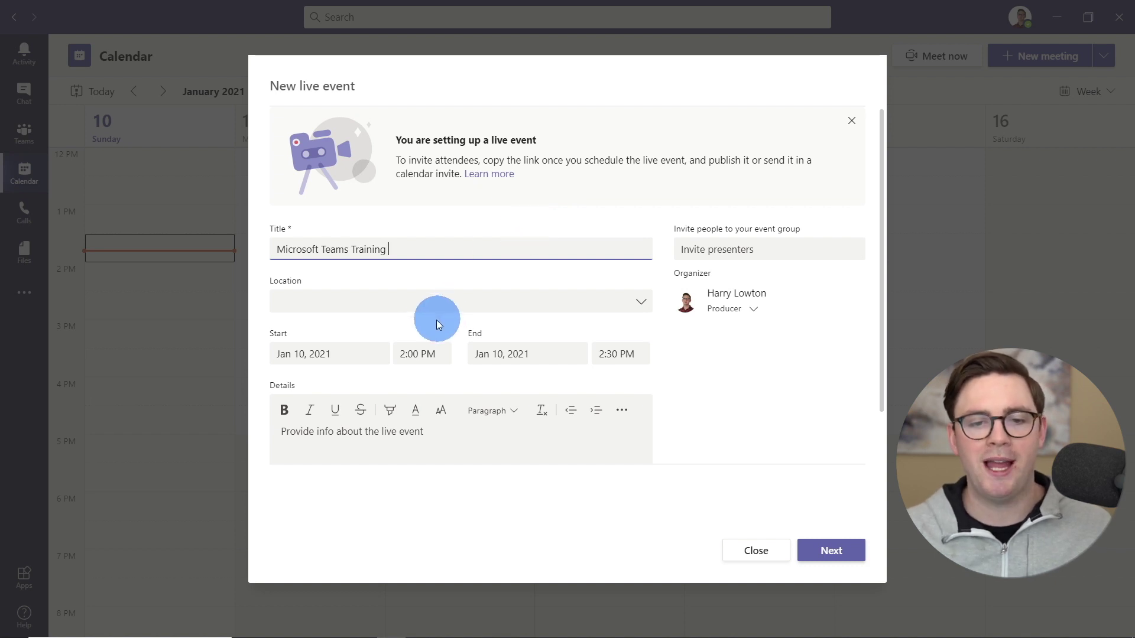
Set the start time to 3:00 PM and paste the training description into the details.
click(407, 354)
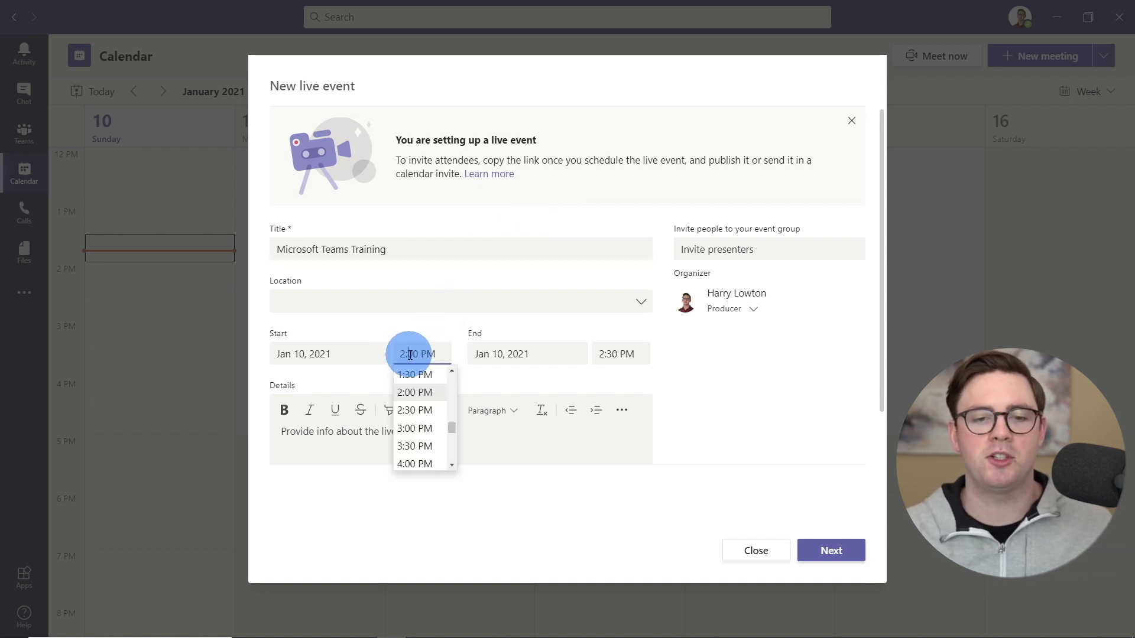
click(415, 430)
click(414, 433)
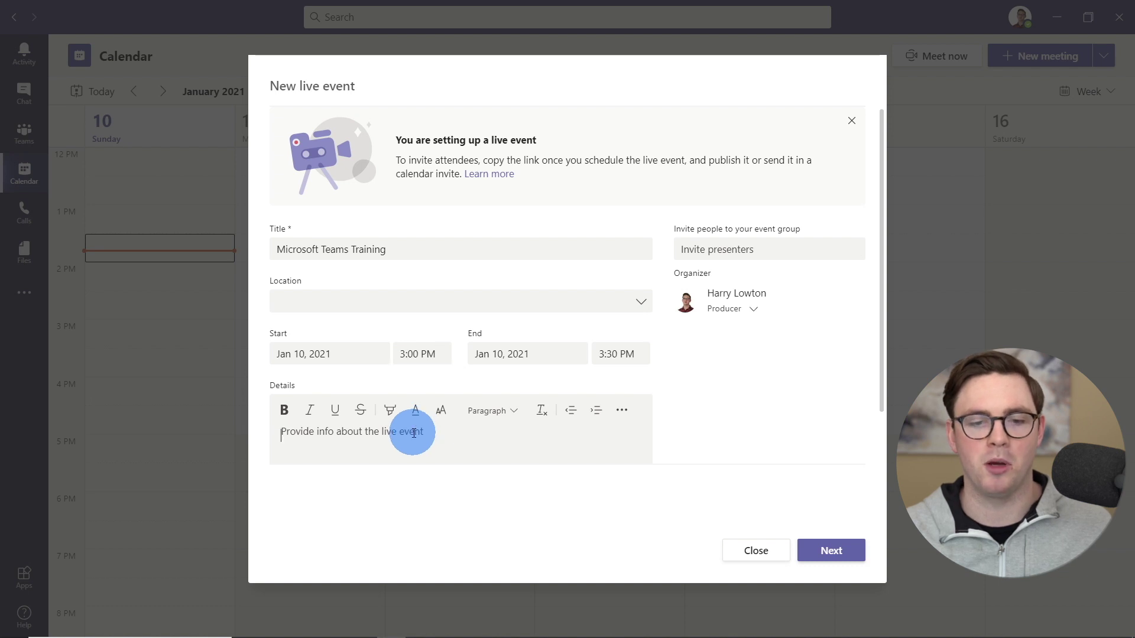
text(Training to introduce you to Microsoft Teams your new hub for teamwork!)
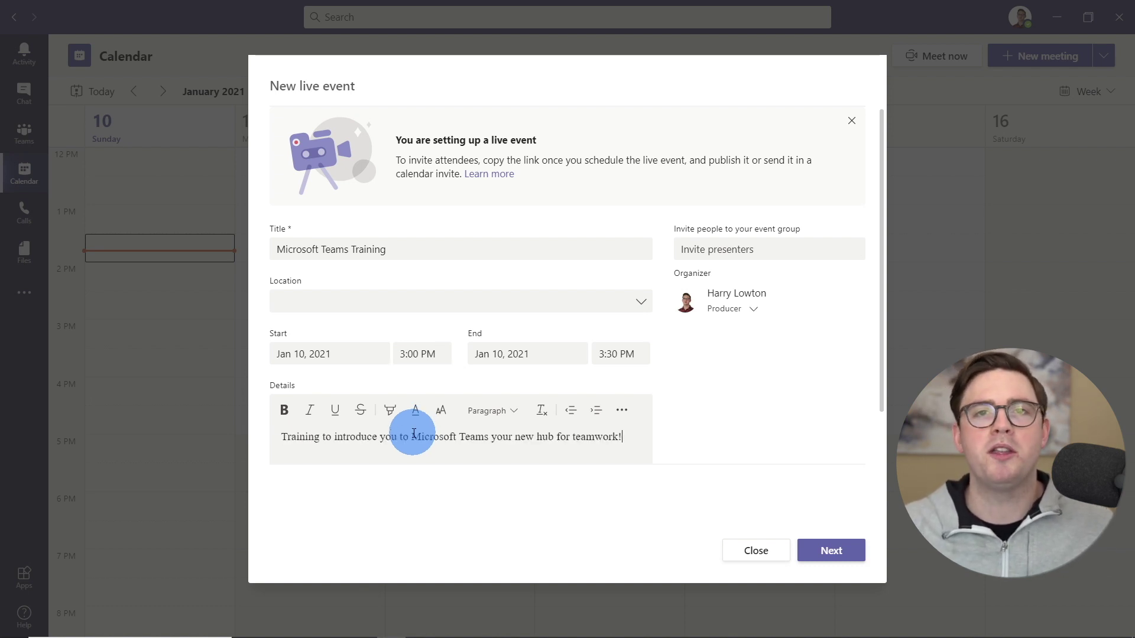
click(758, 245)
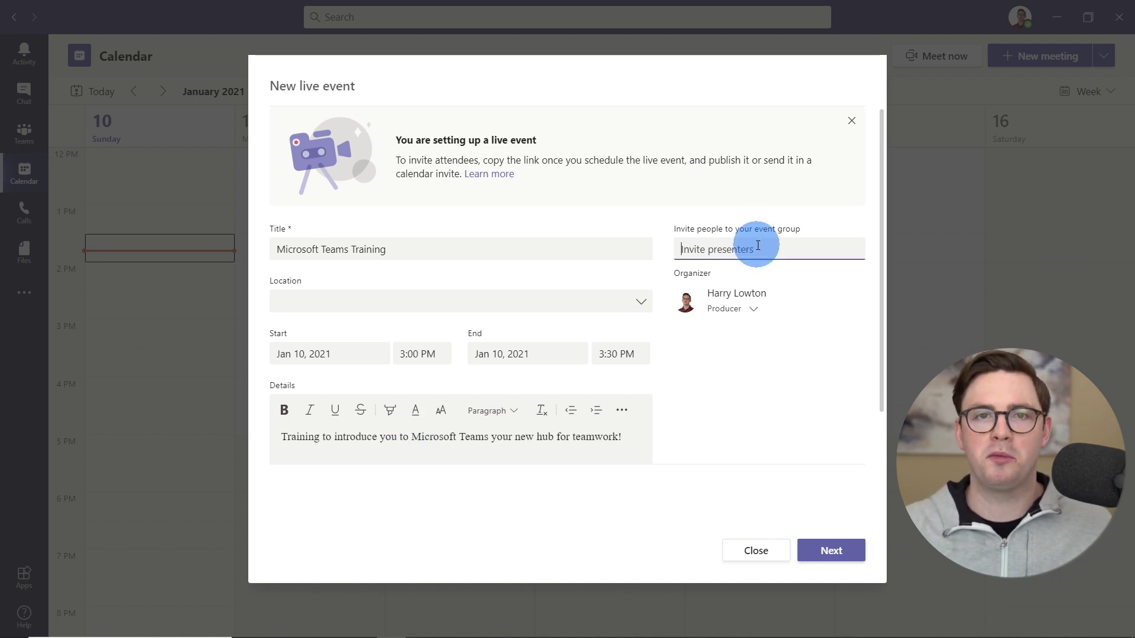
Add the suggested colleague to the event group with the Presenter role, then continue to permissions.
text(meg)
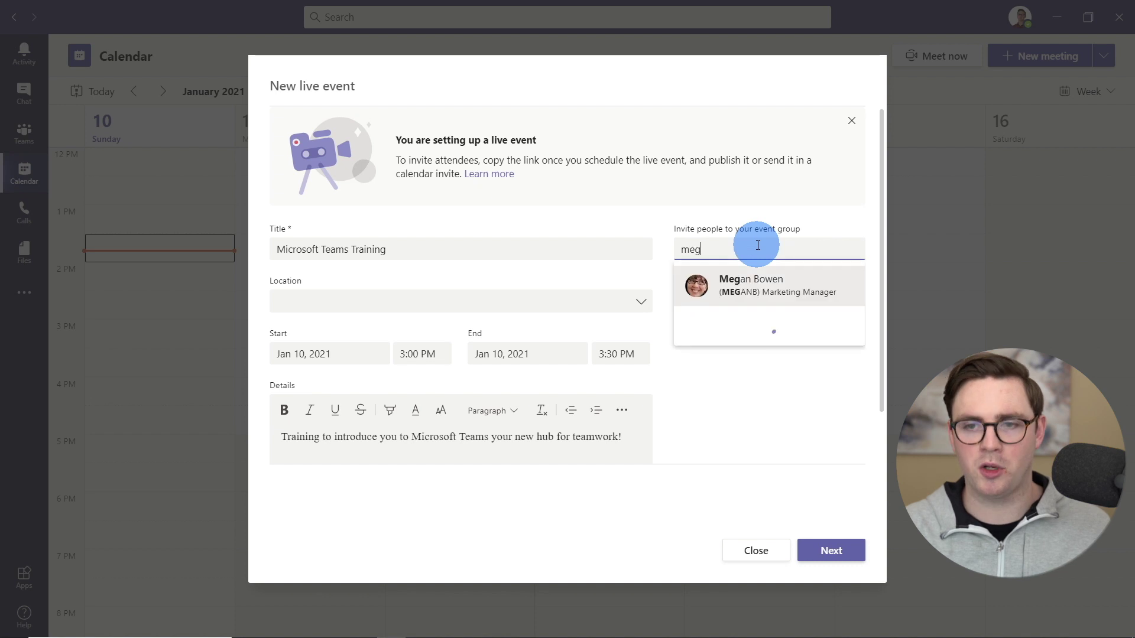
click(769, 296)
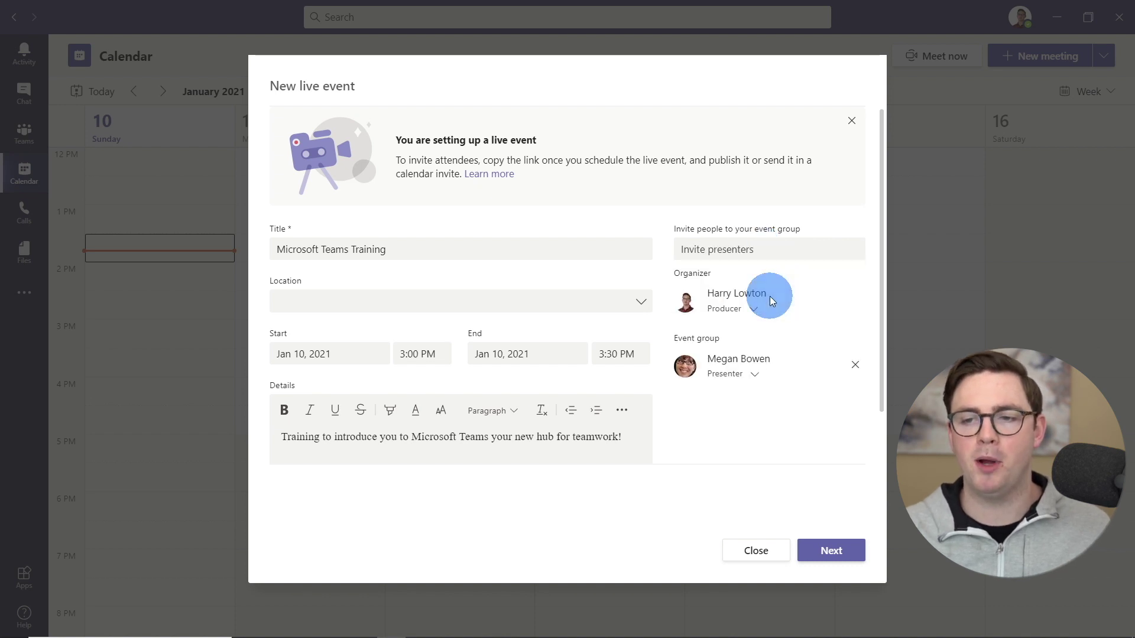
click(756, 376)
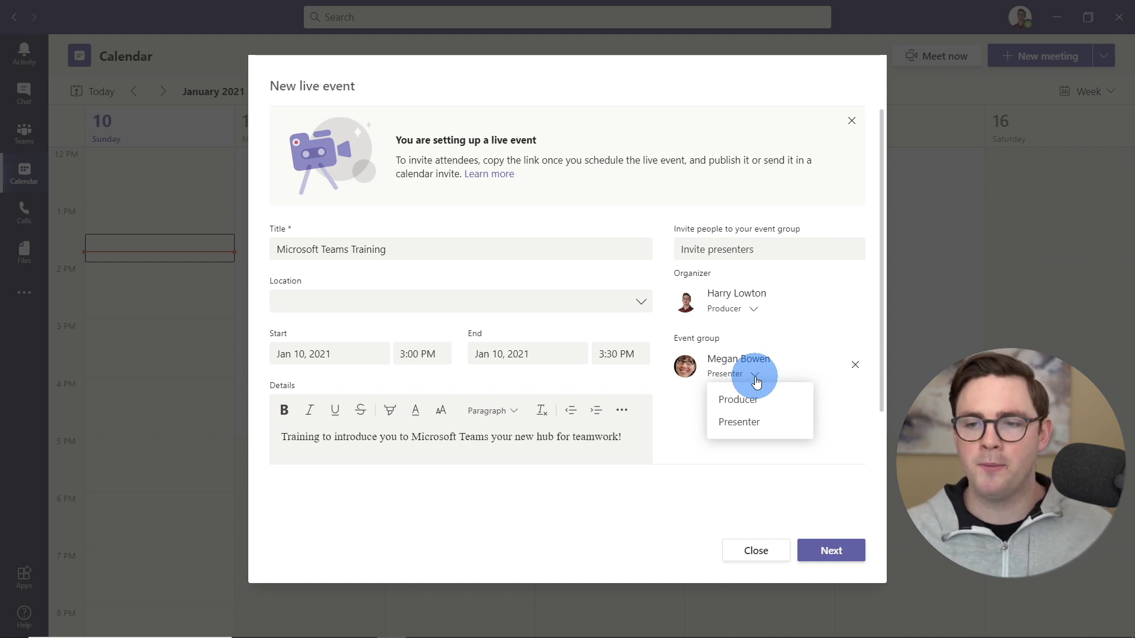
click(717, 491)
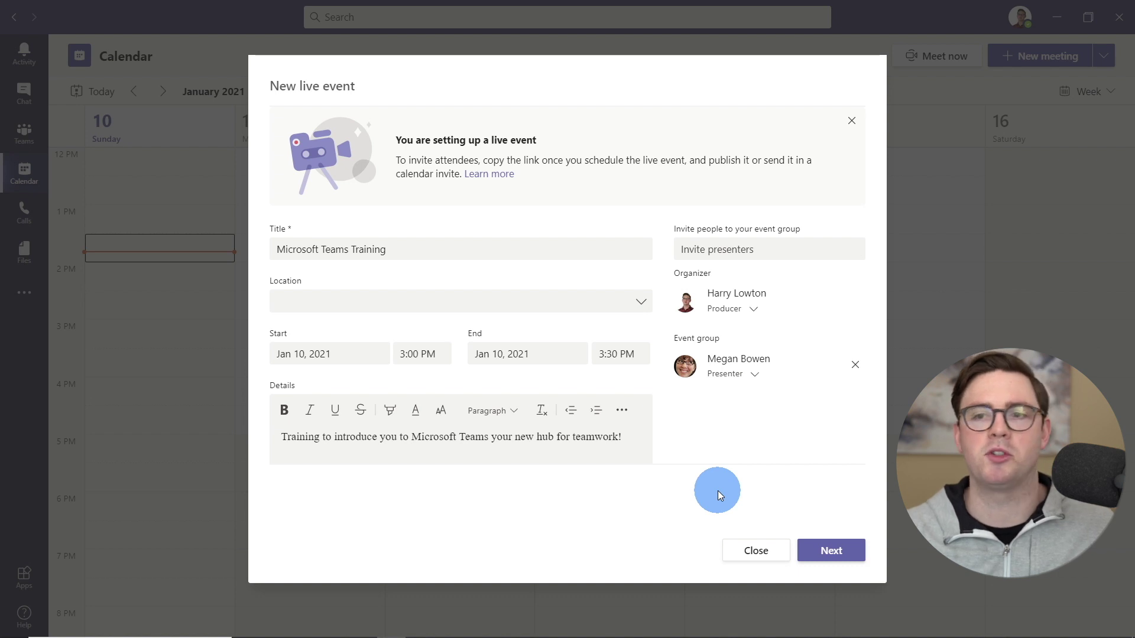
click(832, 553)
Compare People and groups and Org-wide, then set the live event permission to Public.
click(616, 236)
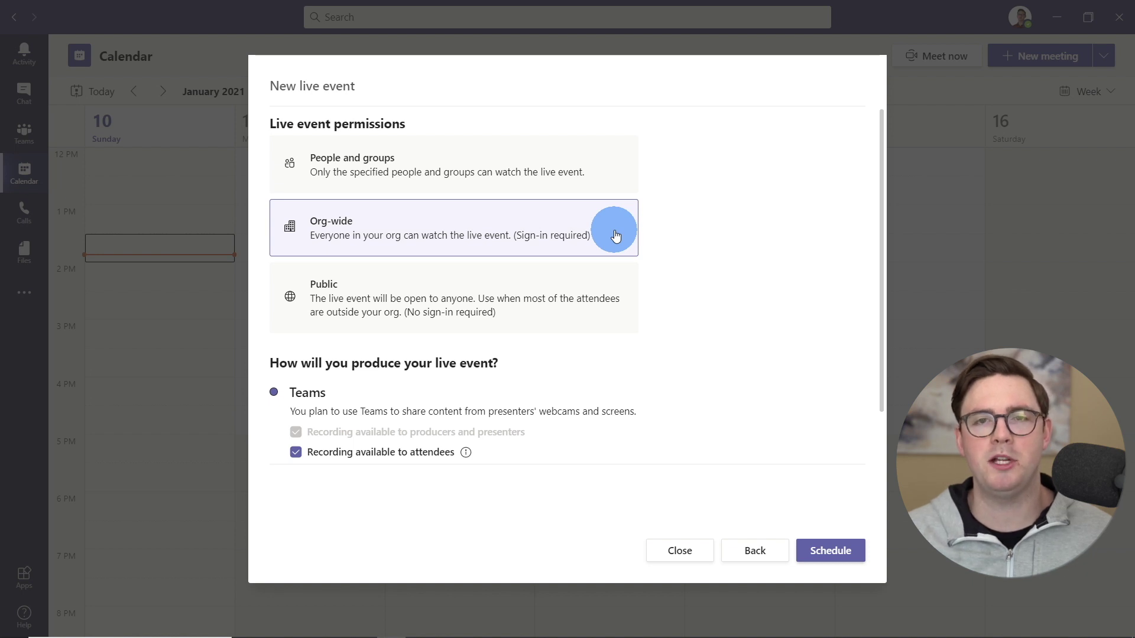
click(631, 179)
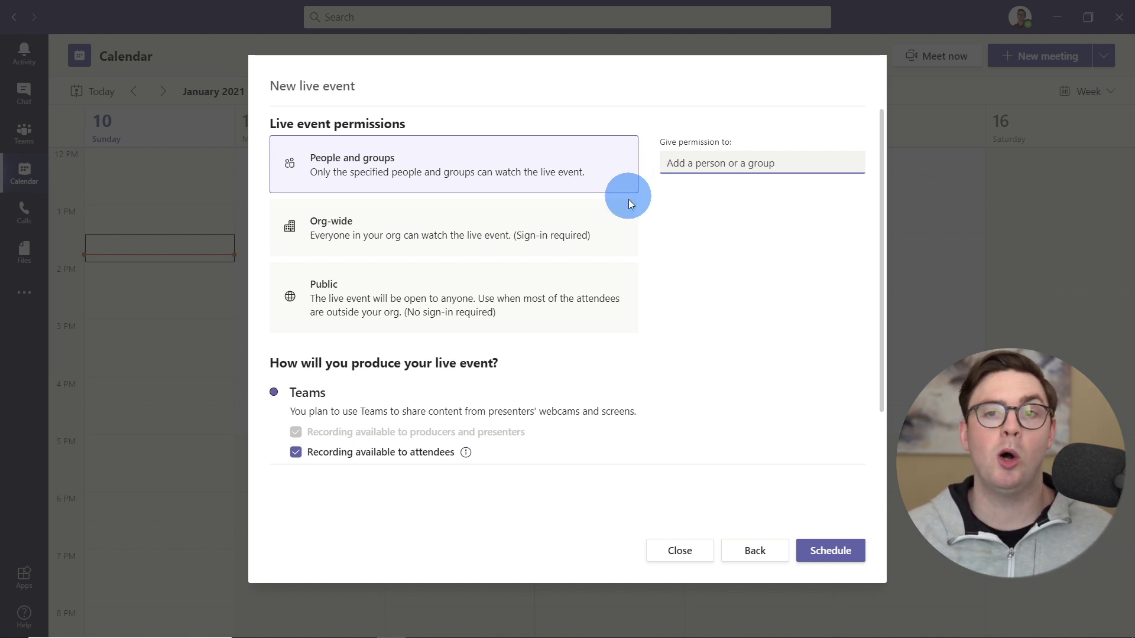
click(629, 231)
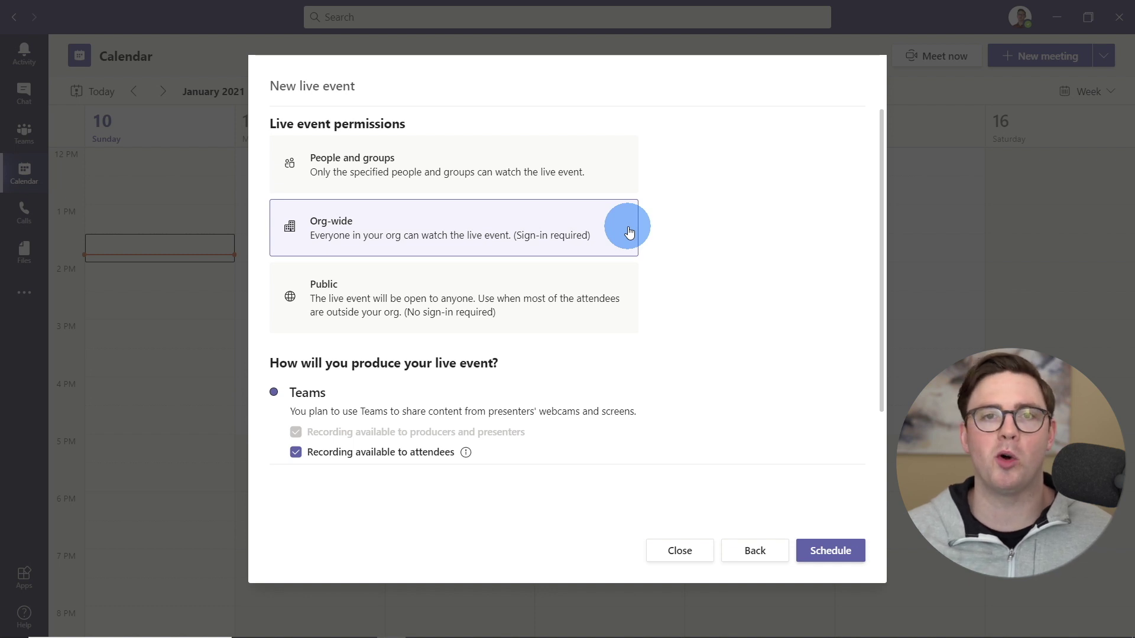
click(612, 291)
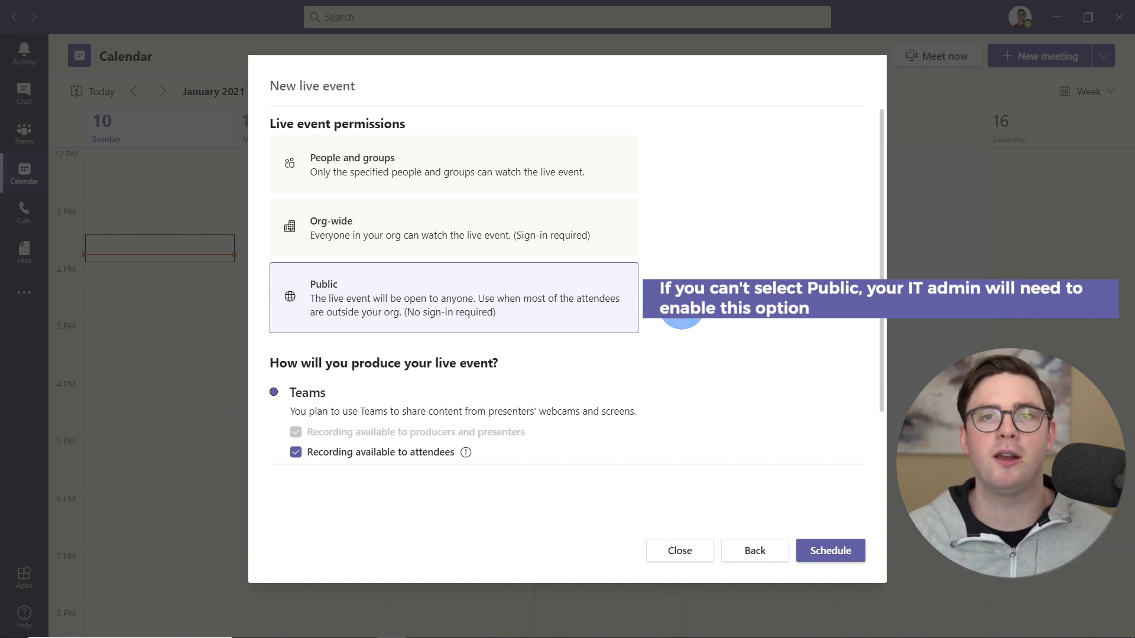
scroll(572, 285, down, 3)
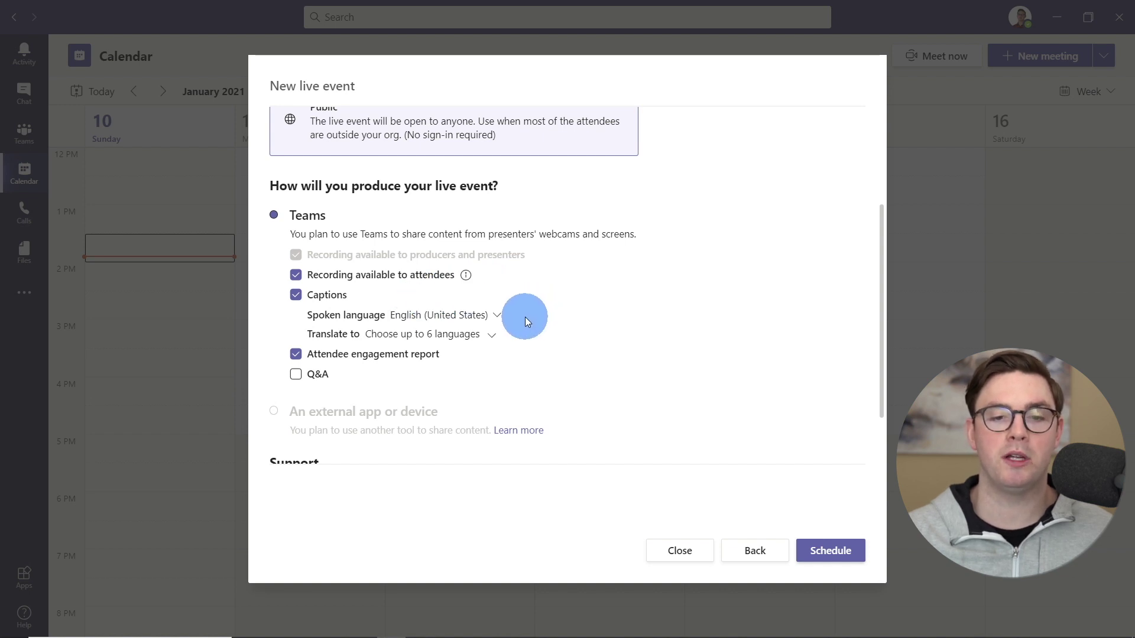
Enable Q&A for attendees and schedule the Microsoft Teams Training live event.
click(489, 336)
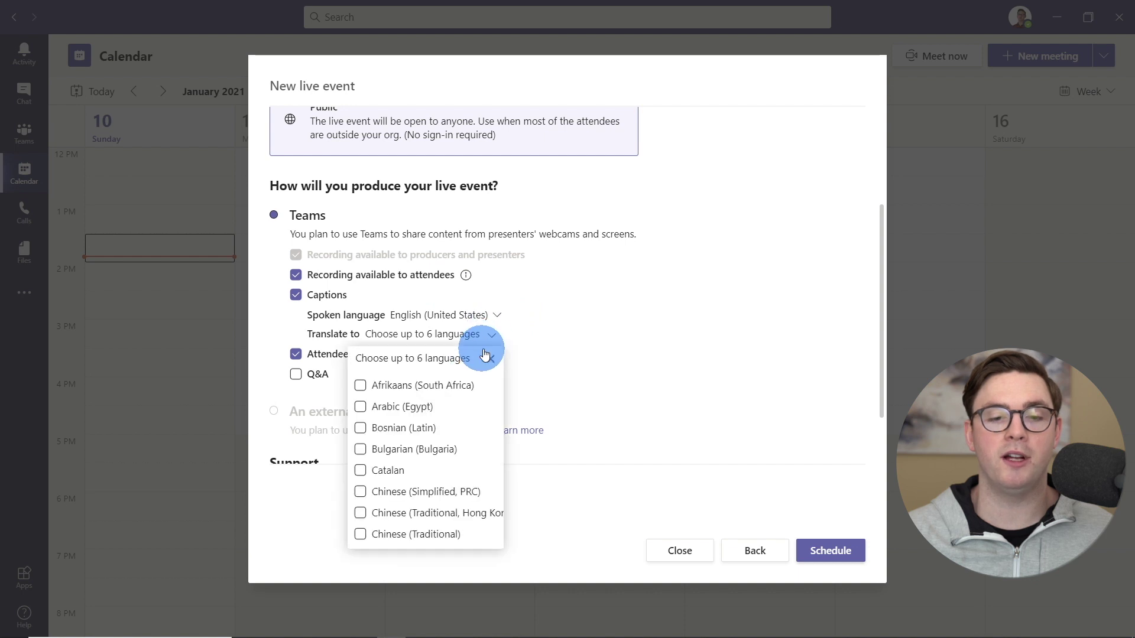
click(536, 352)
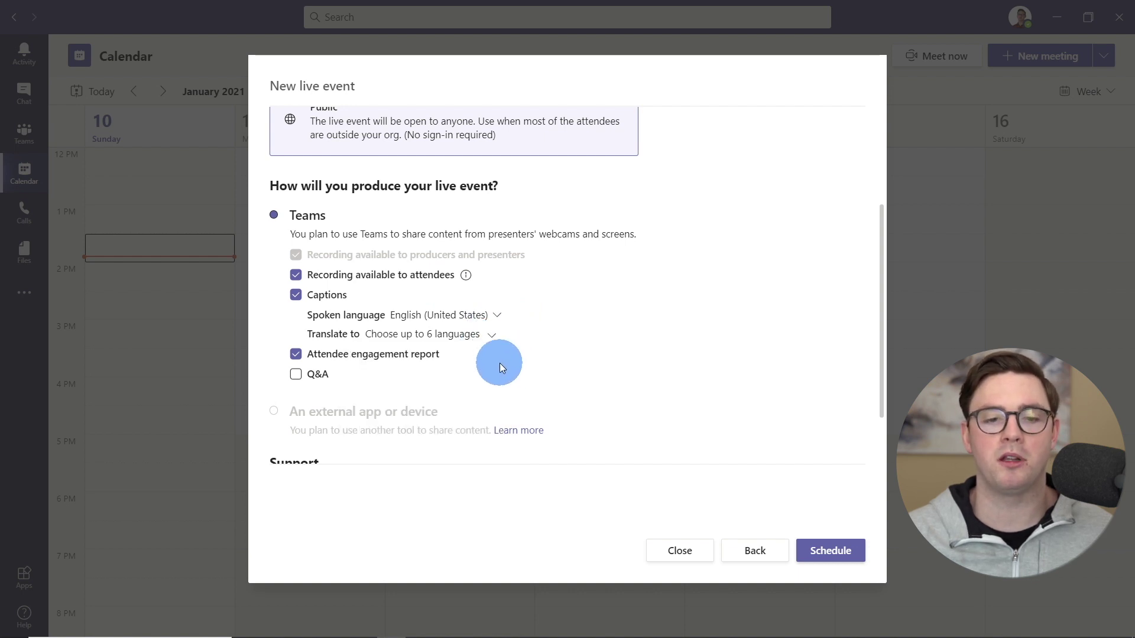
scroll(485, 359, down, 1)
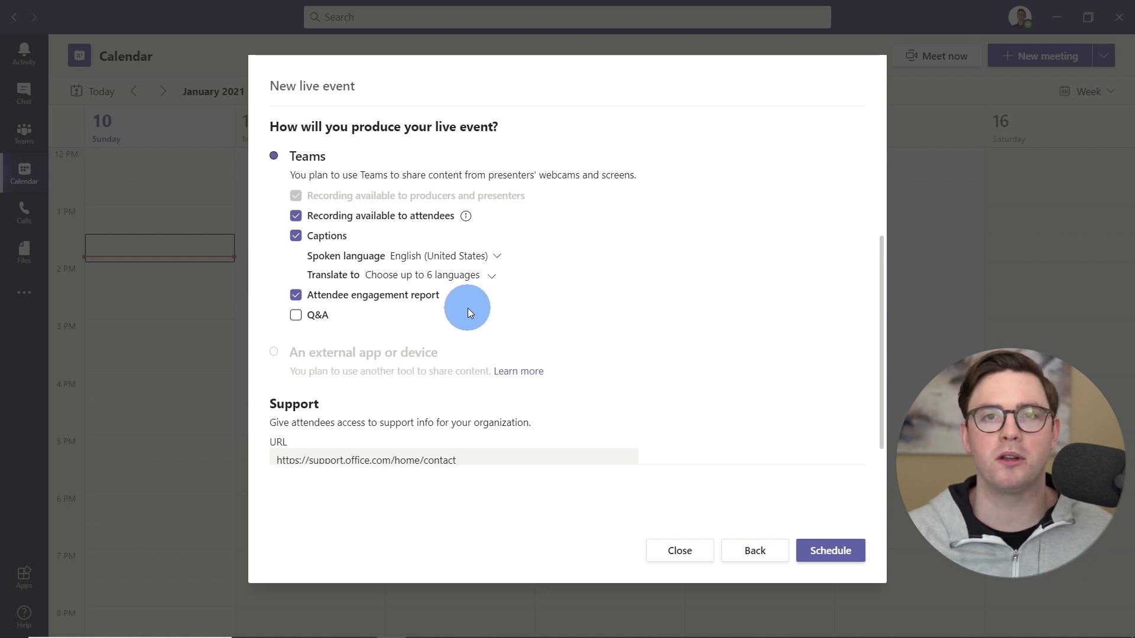
click(313, 322)
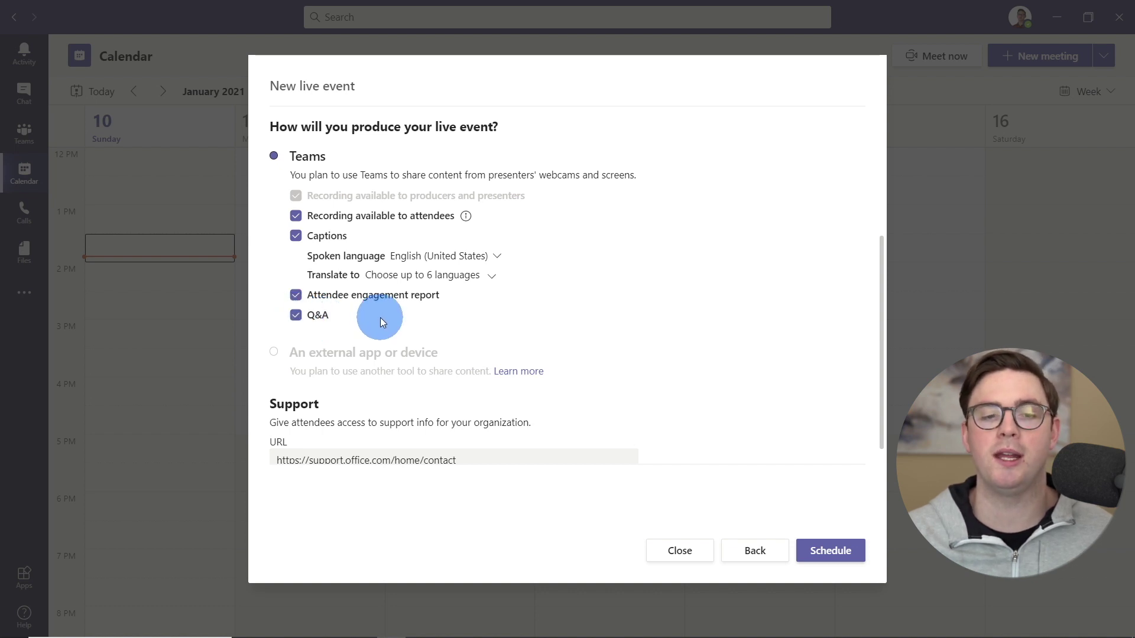
scroll(381, 318, down, 1)
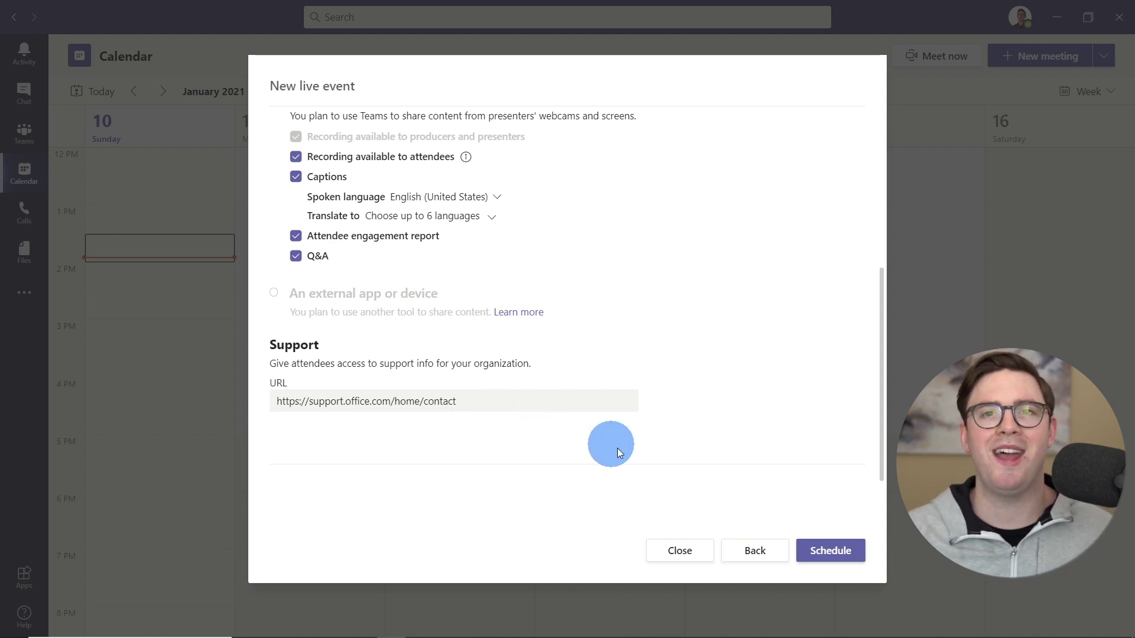
click(835, 535)
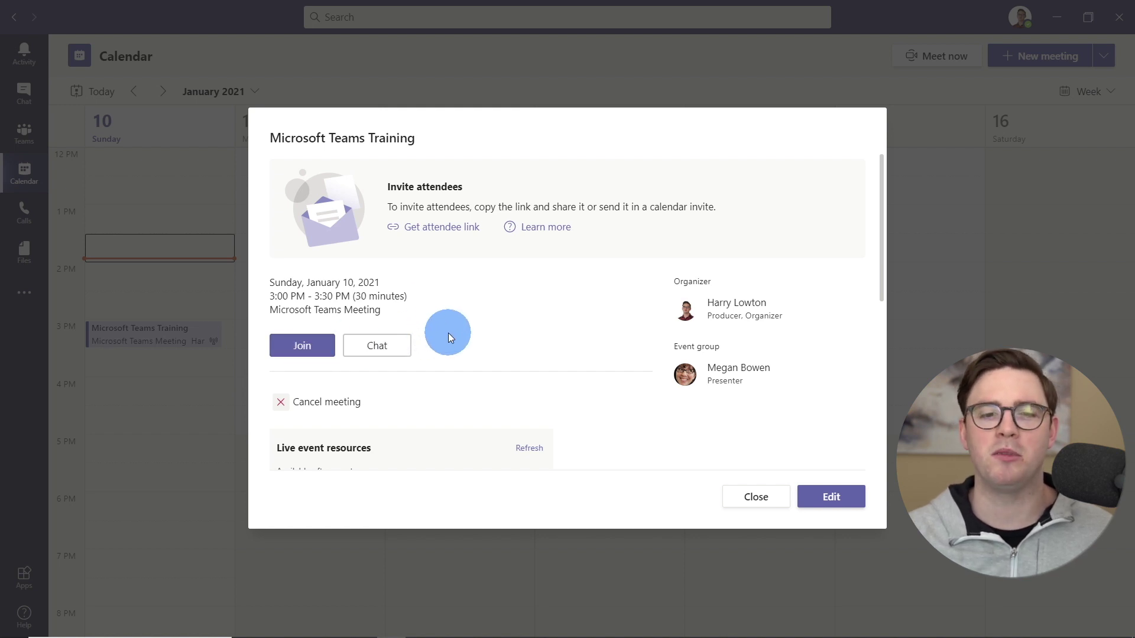
Read through the Microsoft Teams Training description, then close the details.
scroll(454, 334, down, 3)
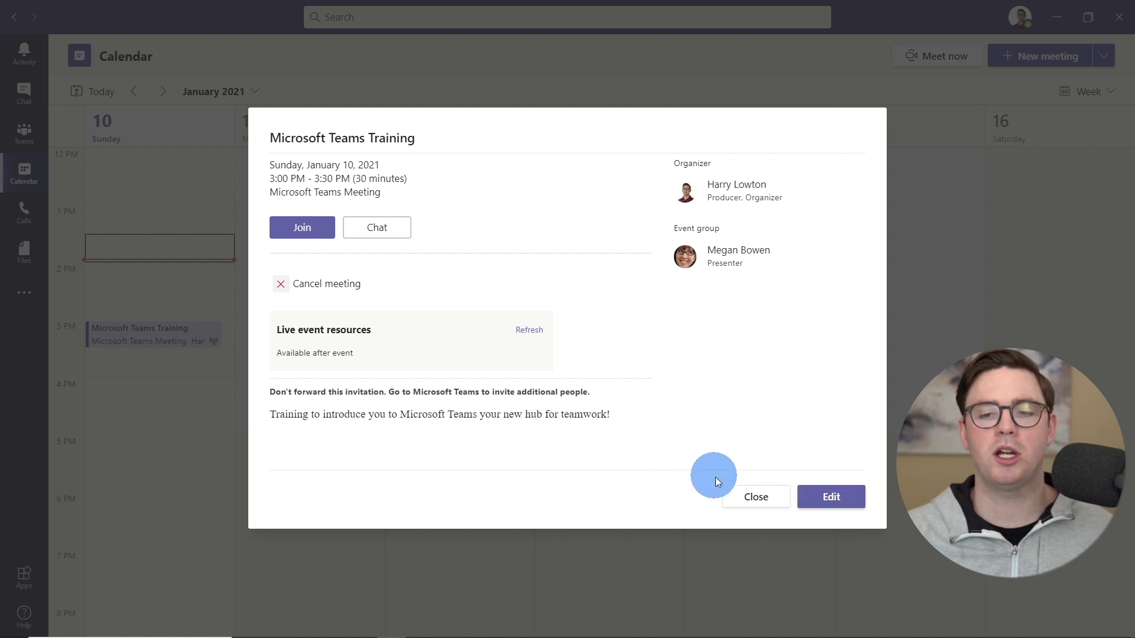
click(739, 498)
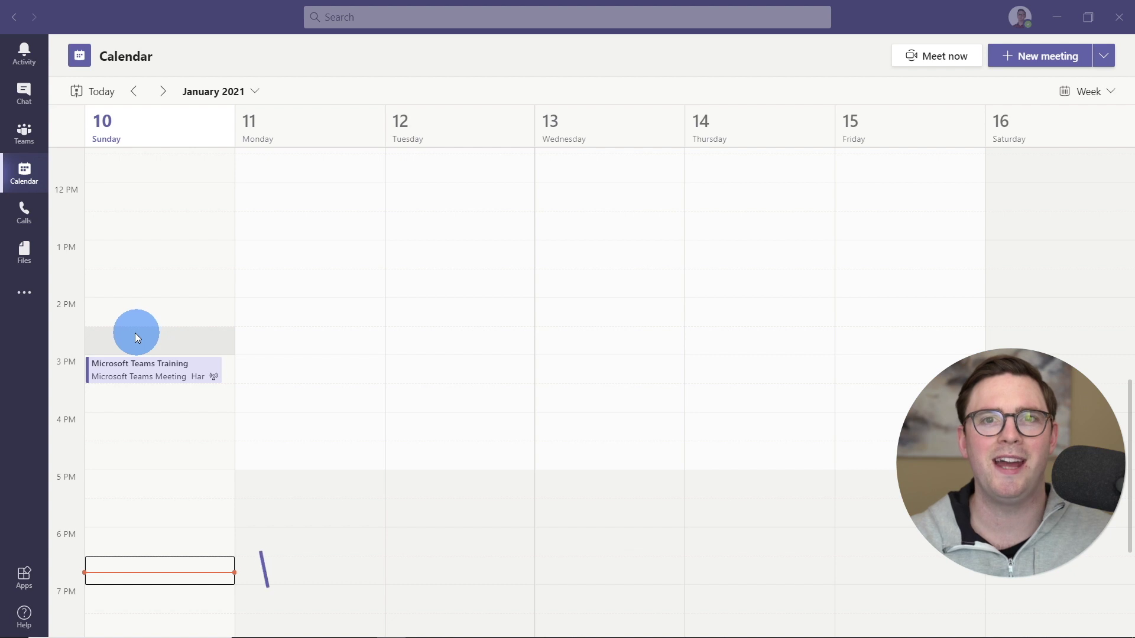
Copy the Microsoft Teams Training attendee link and proceed to join as producer.
click(142, 368)
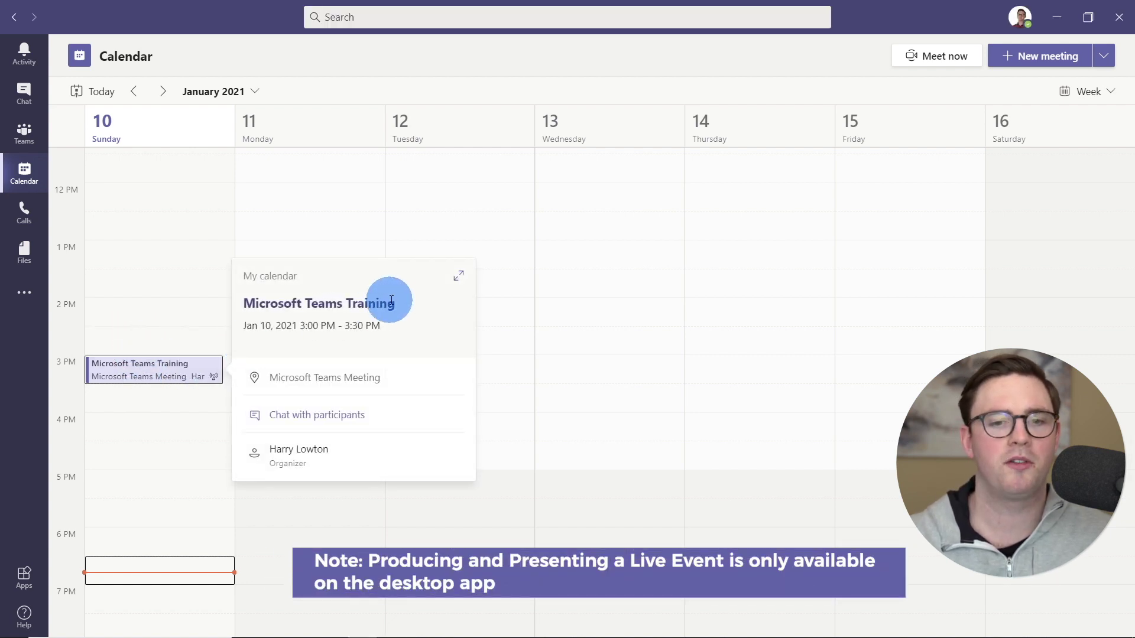
click(458, 274)
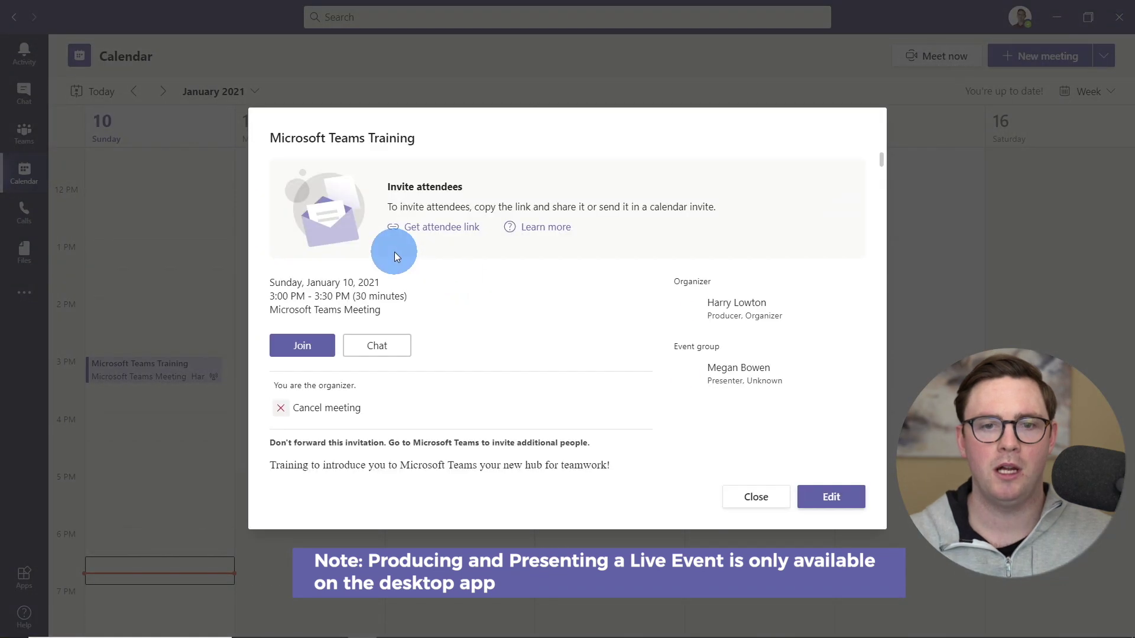
click(428, 228)
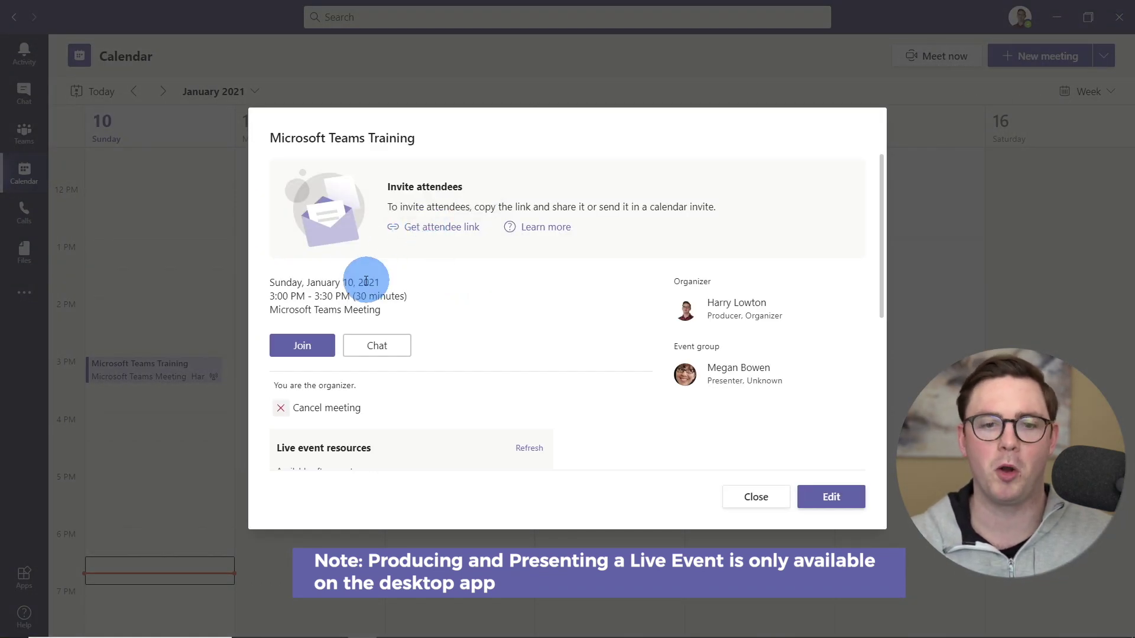
click(323, 346)
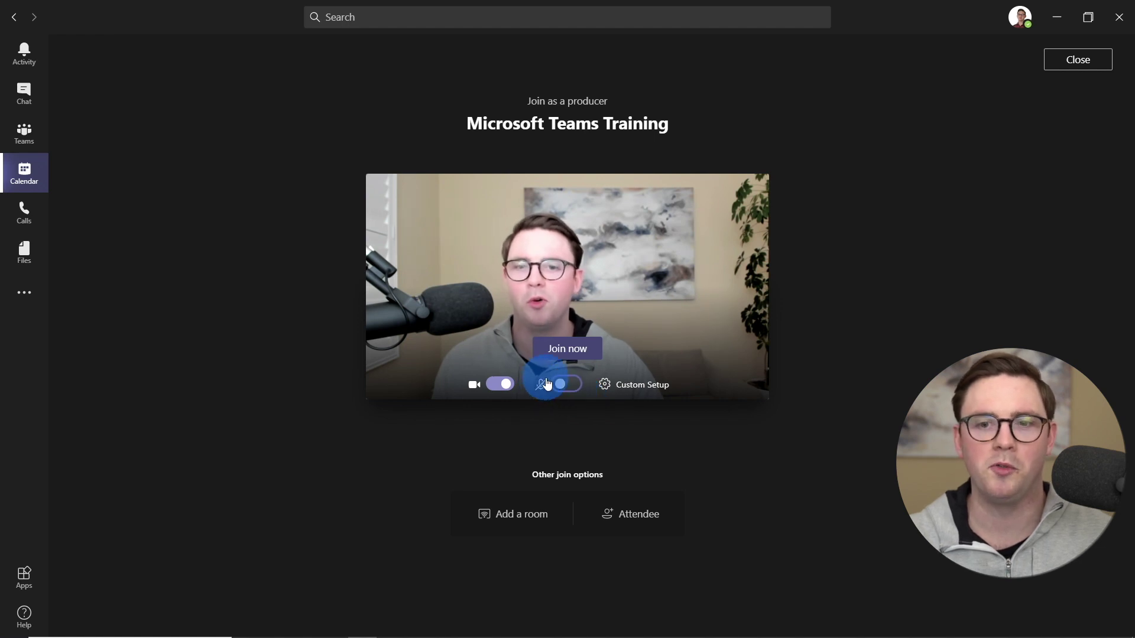
Join Microsoft Teams Training as producer using Join now.
click(560, 348)
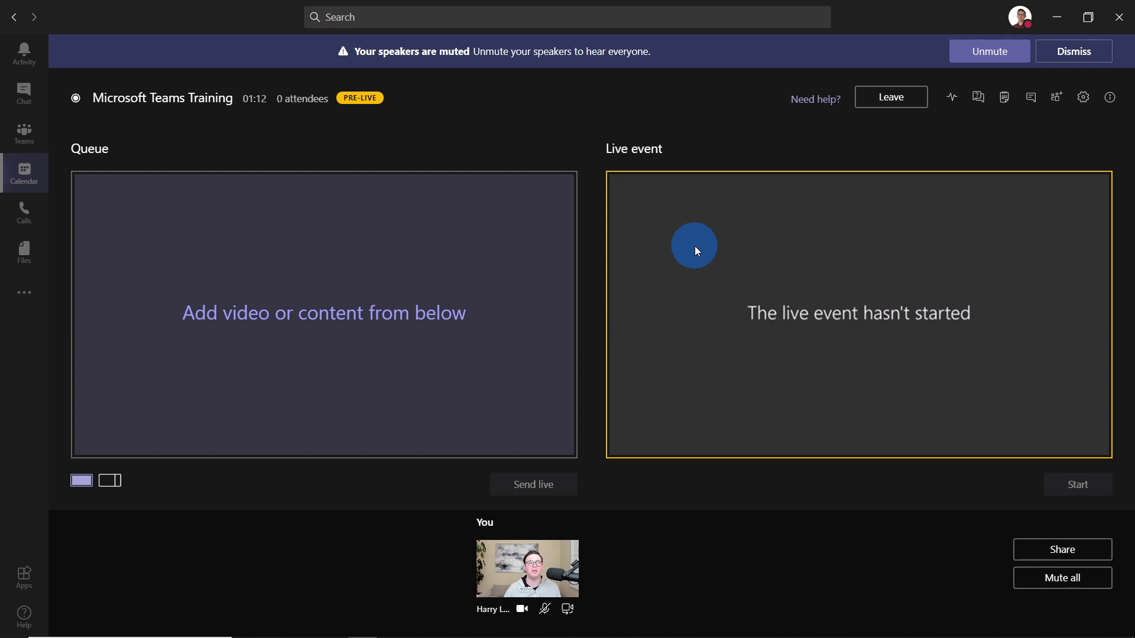
Queue the webcam feed from the You section and bring up the sharing choices.
click(658, 200)
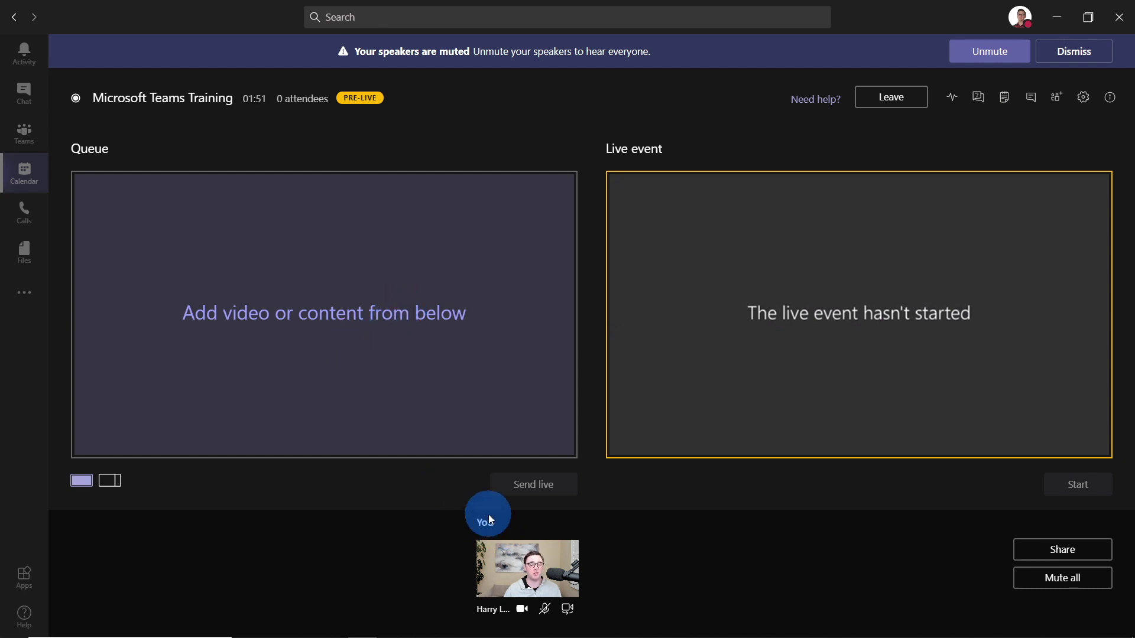
click(518, 571)
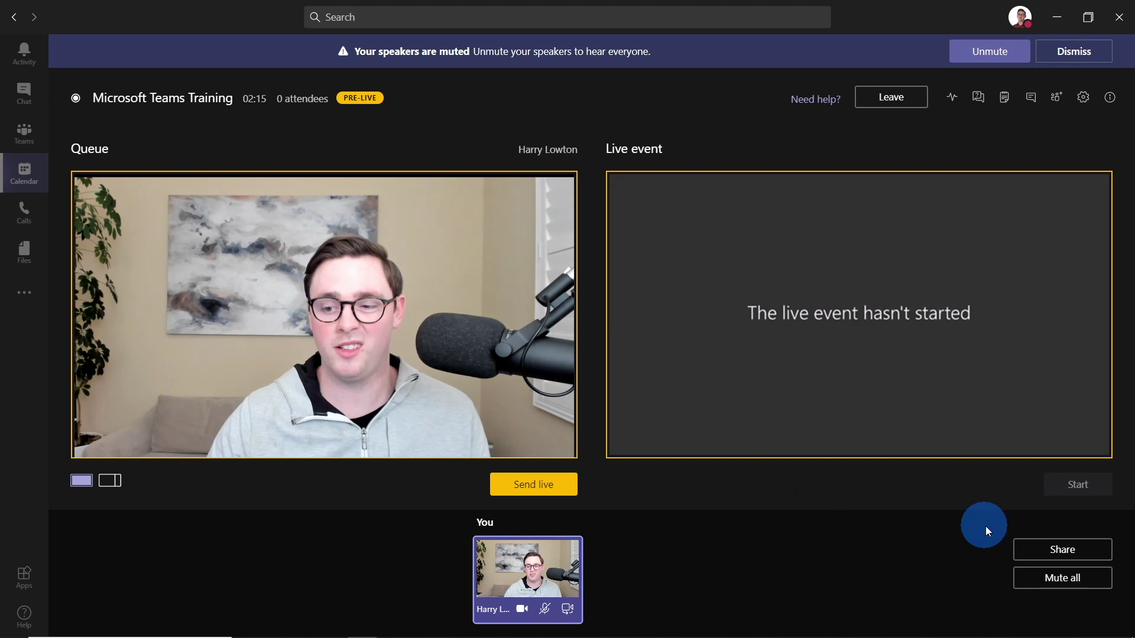
click(1037, 550)
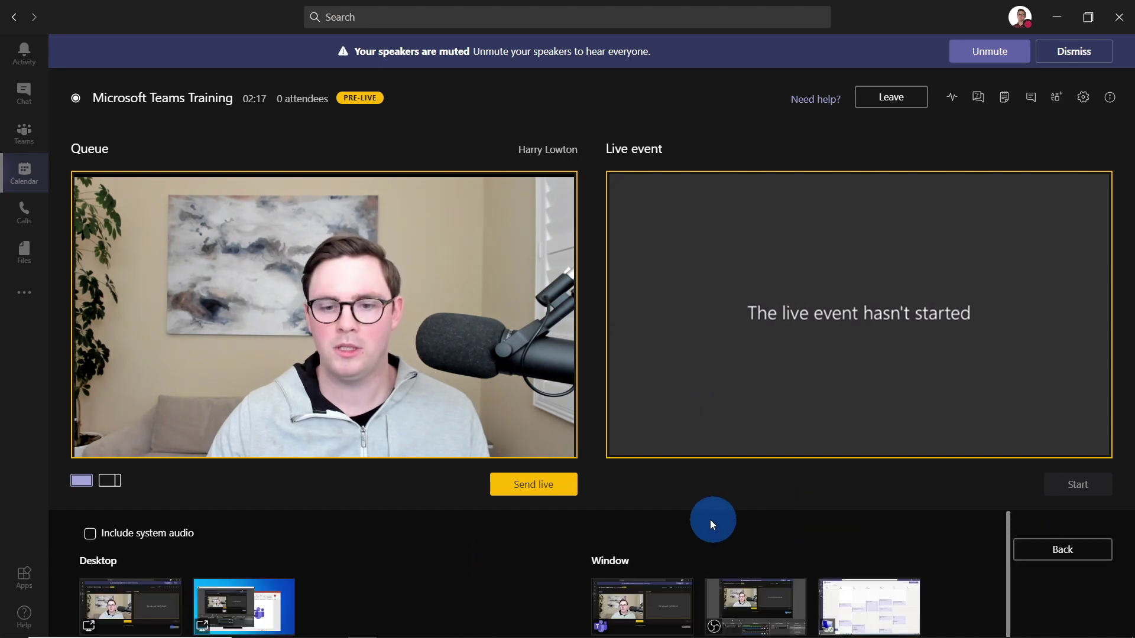
Browse the share sources and settle on the Teams Training.pptx window.
scroll(722, 549, down, 3)
scroll(284, 558, up, 3)
click(247, 582)
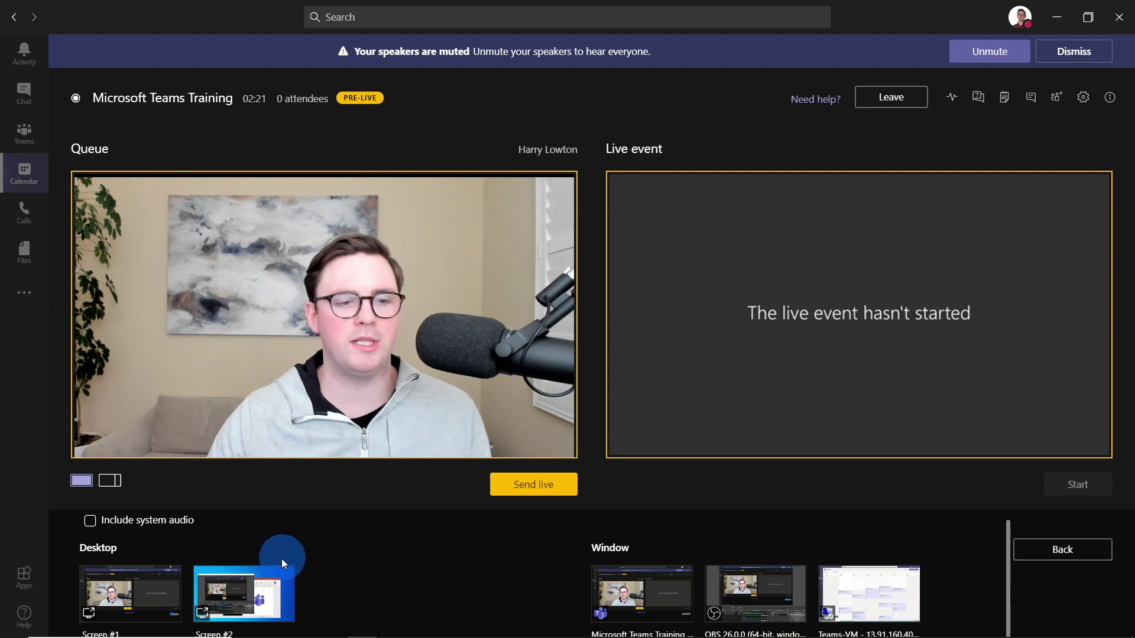
click(662, 576)
scroll(646, 545, down, 2)
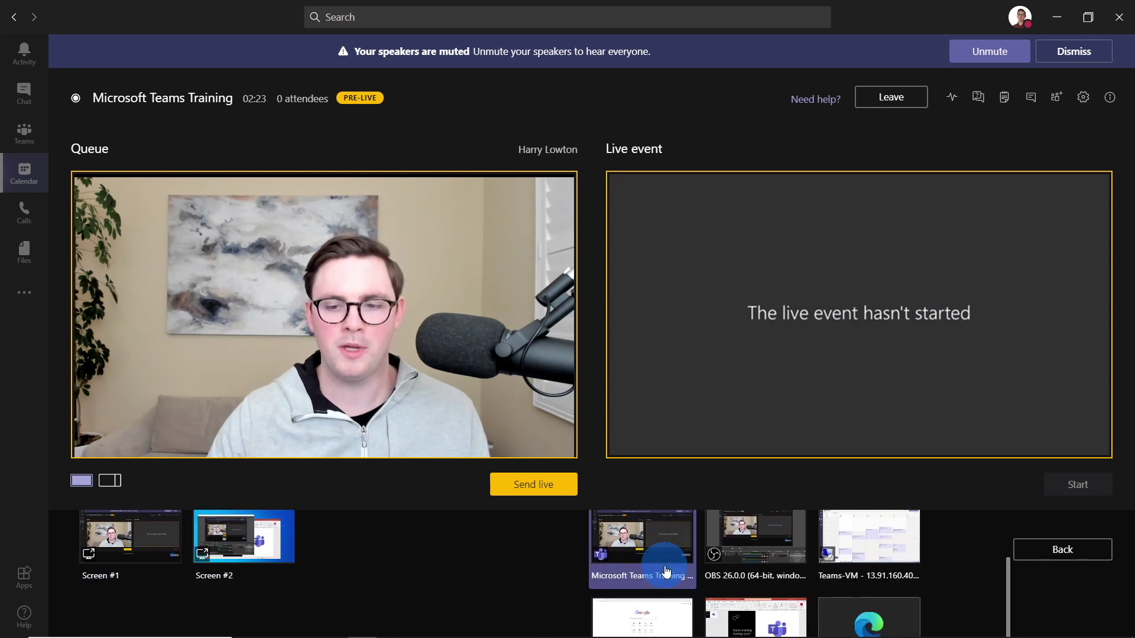
click(769, 547)
scroll(703, 547, down, 2)
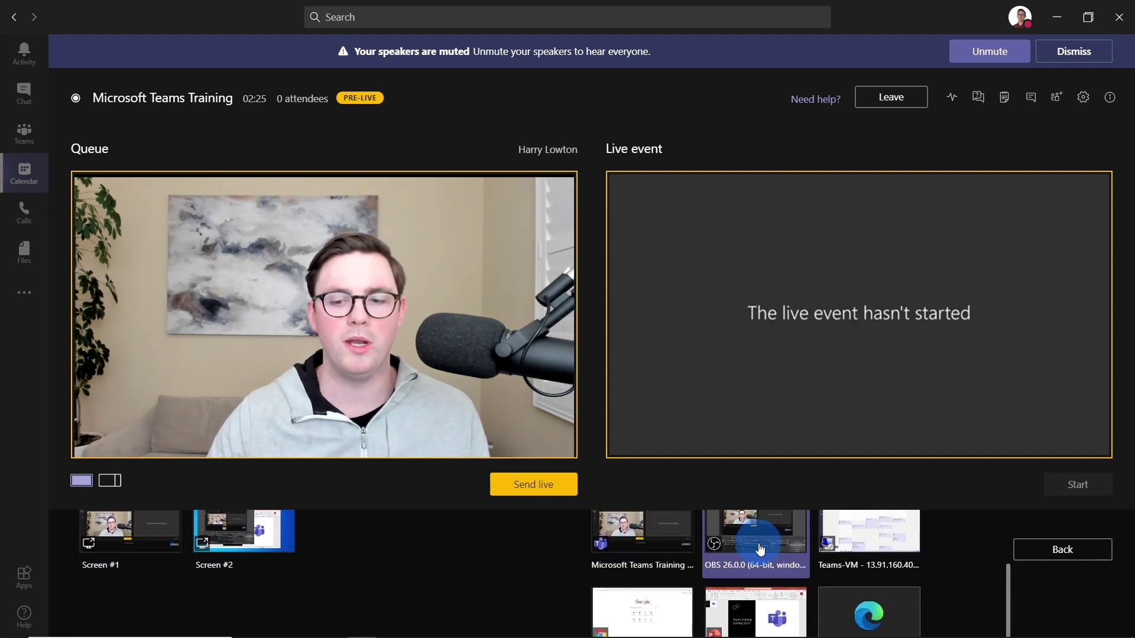
click(719, 556)
click(644, 567)
click(736, 569)
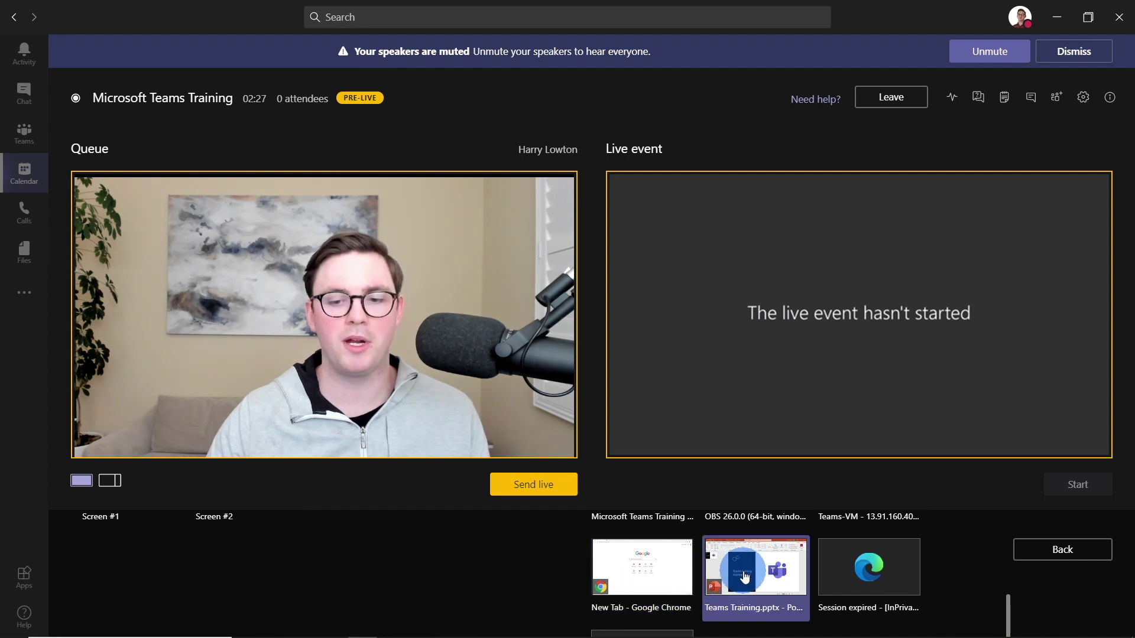
Start presenting the chosen screen and return to the Teams live event window.
click(744, 573)
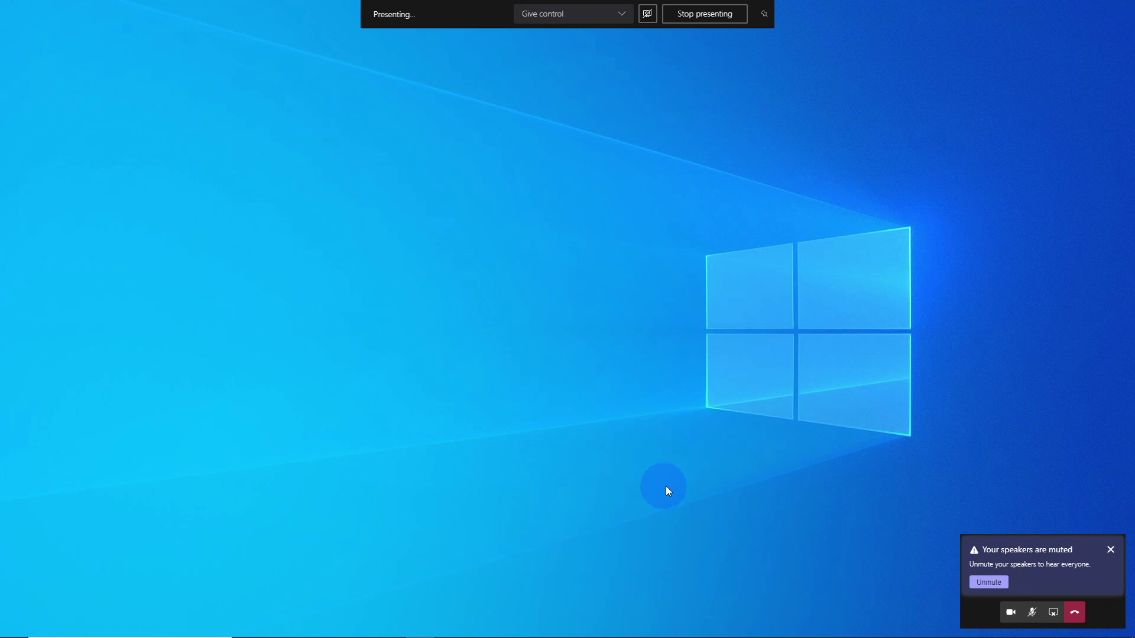
mouse_move(621, 633)
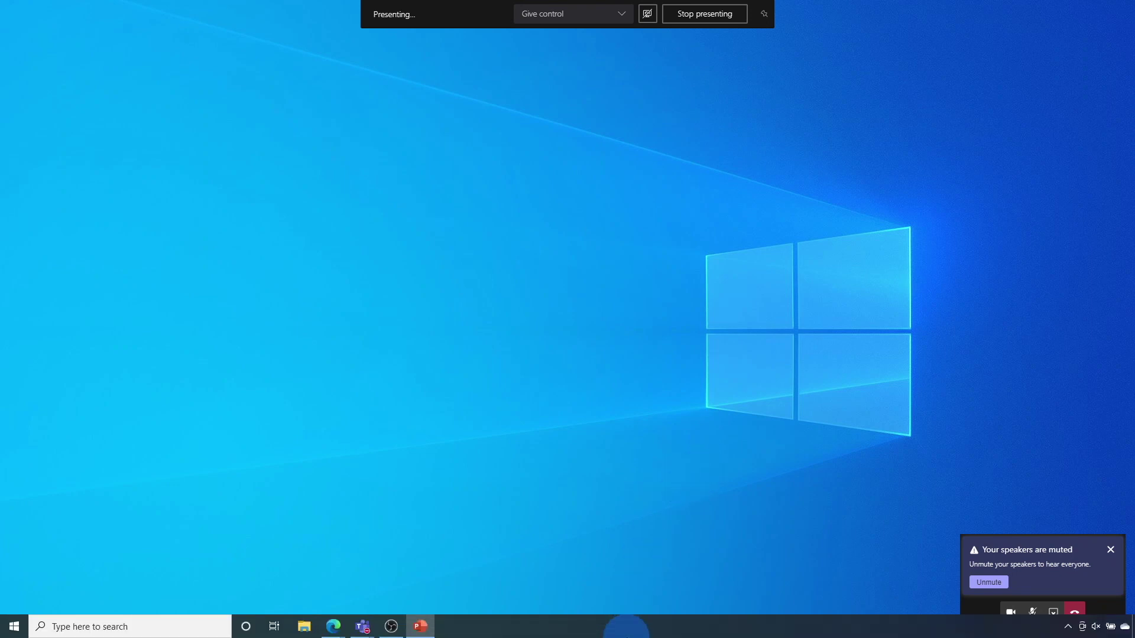
mouse_move(367, 632)
click(303, 559)
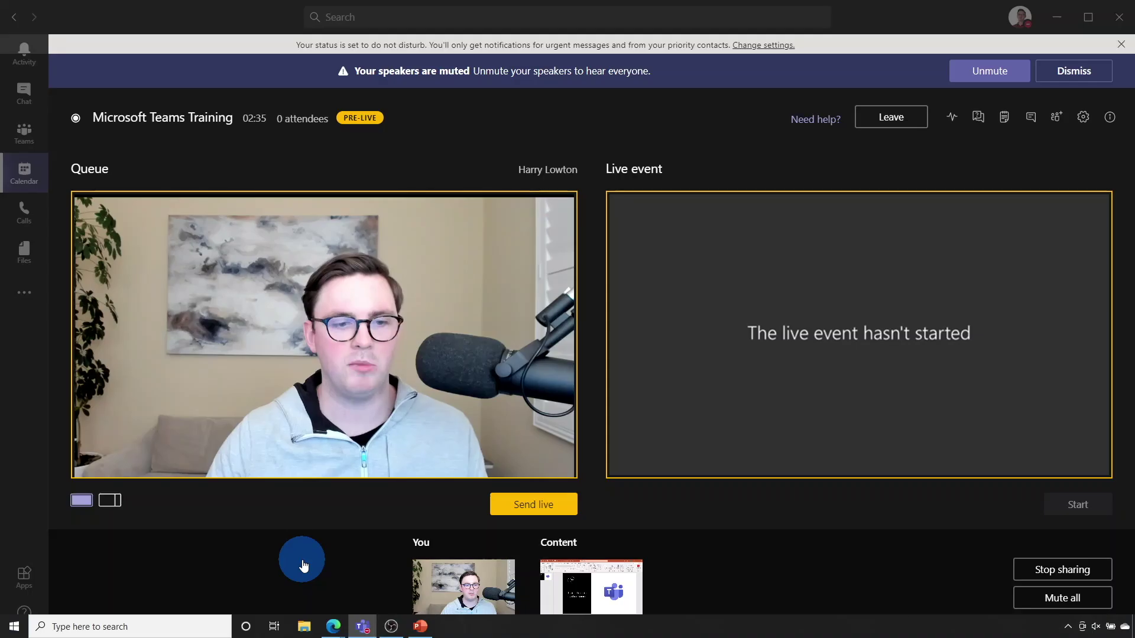
Queue the shared My desktop content showing the 'Teams training starting soon!' slide instead of the webcam.
click(480, 589)
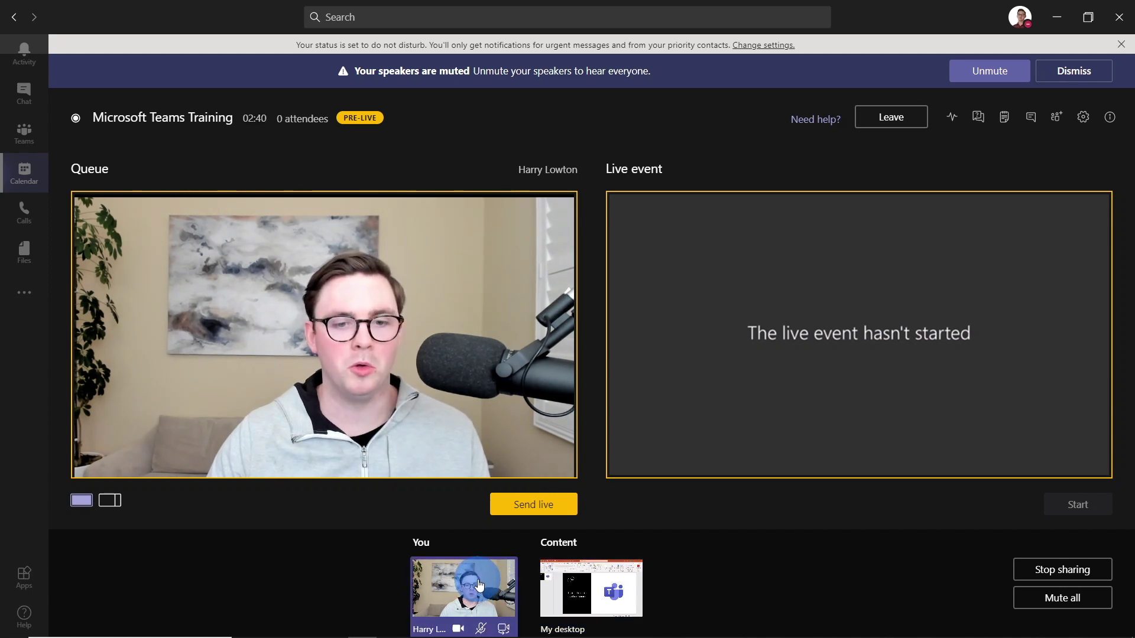
click(587, 584)
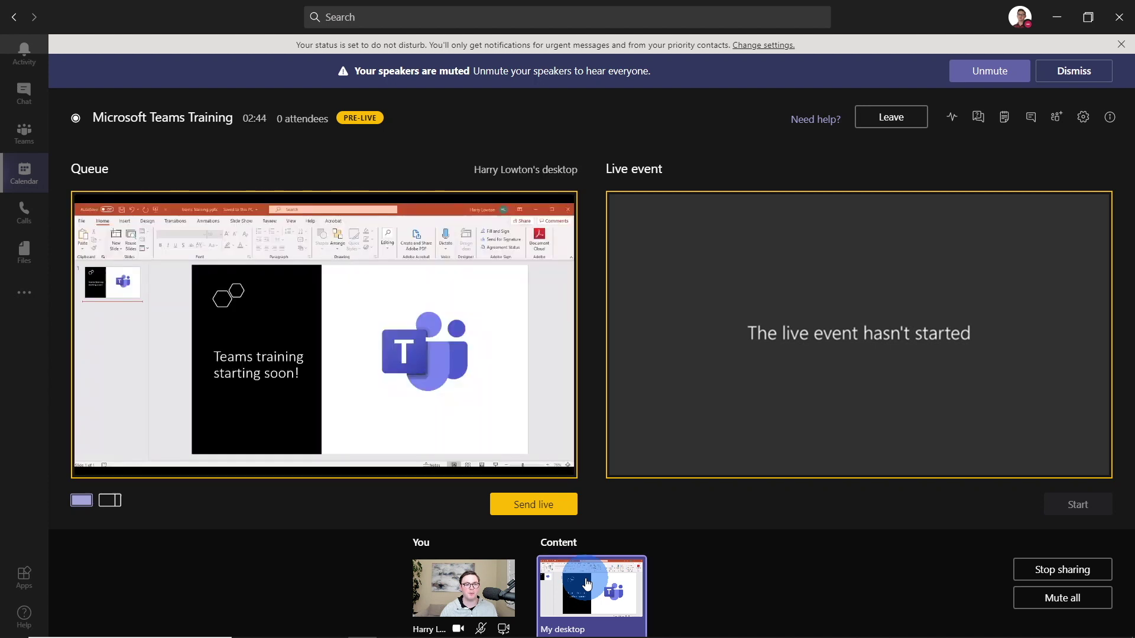
click(447, 515)
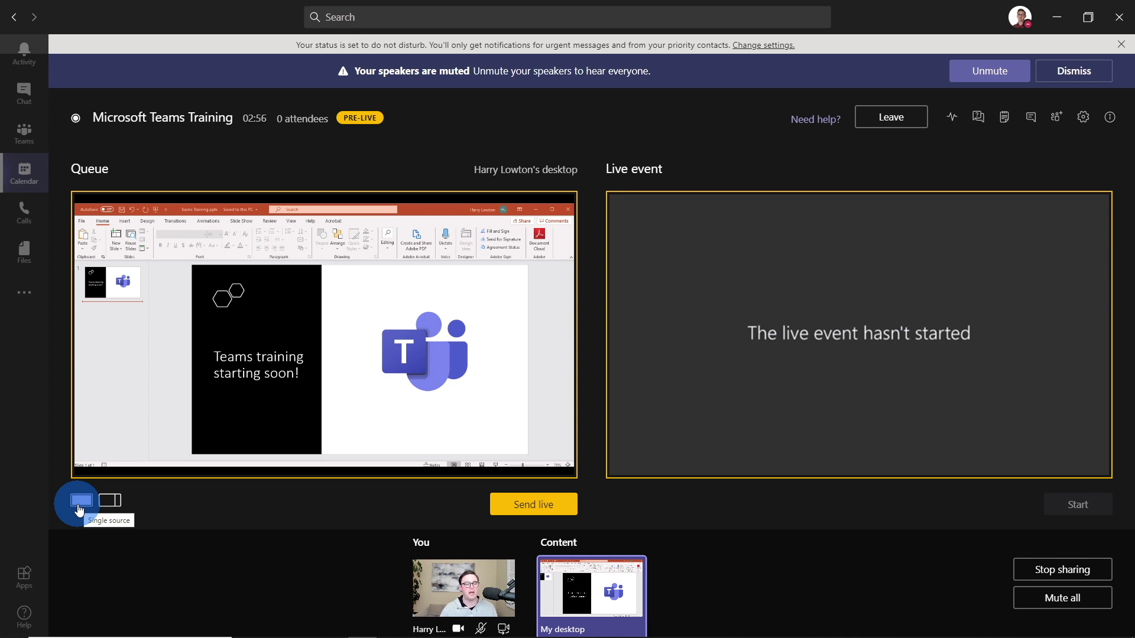
click(103, 507)
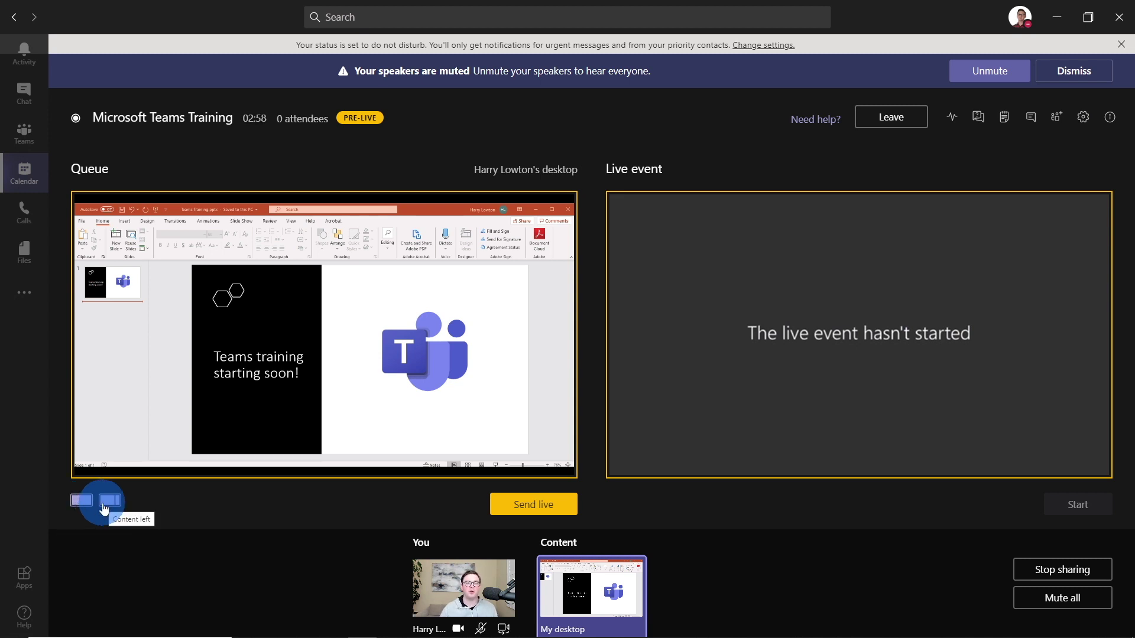
click(103, 508)
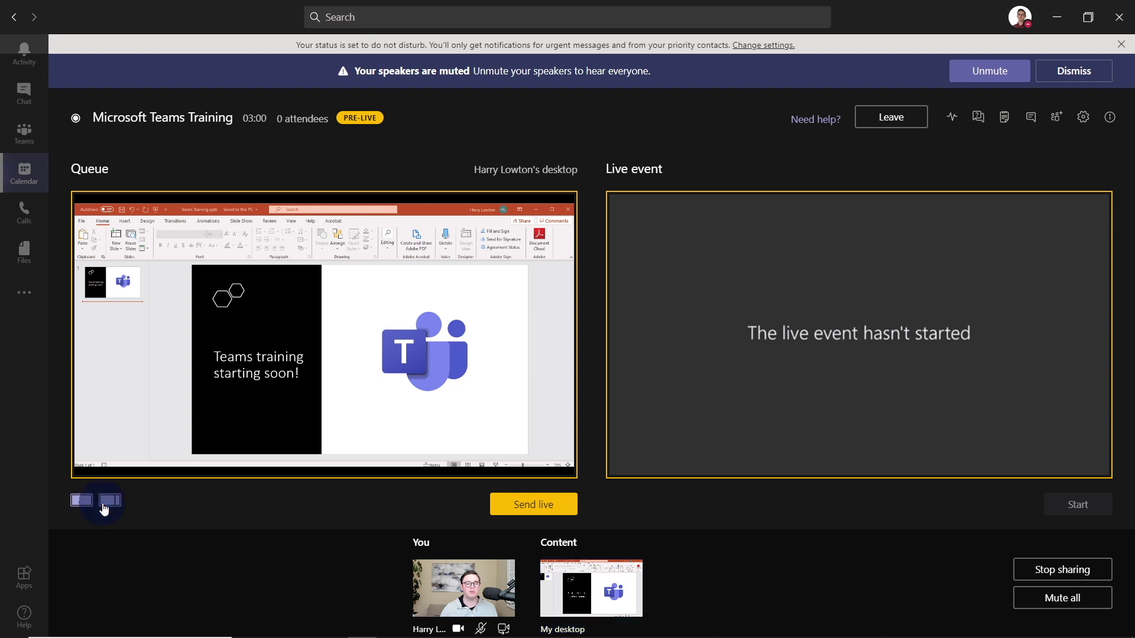
click(478, 577)
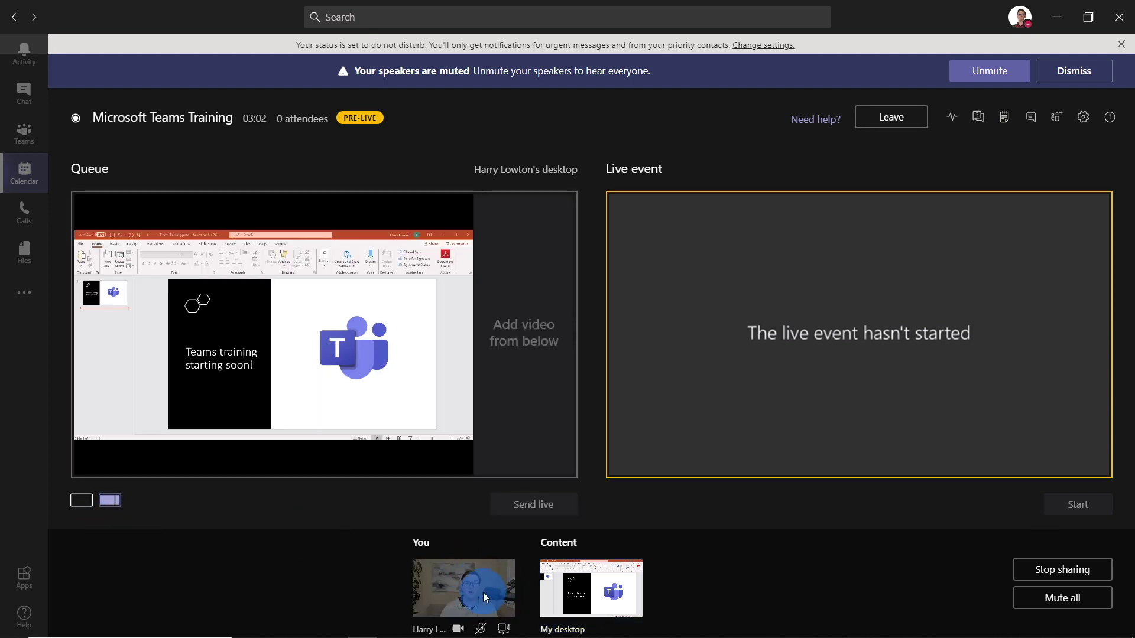
click(456, 606)
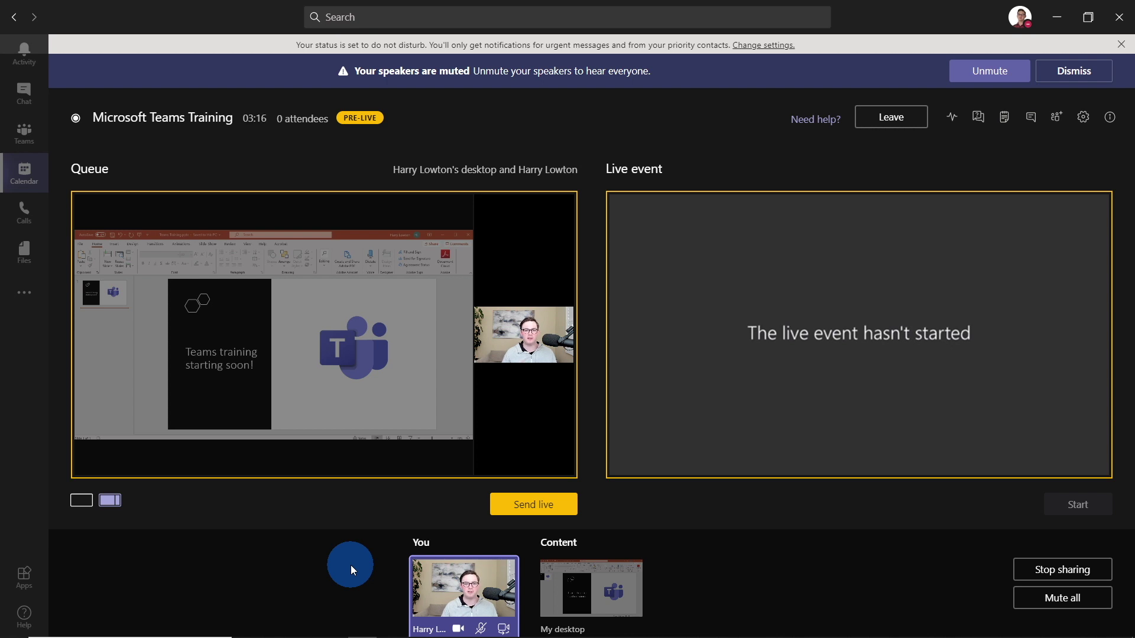
click(81, 502)
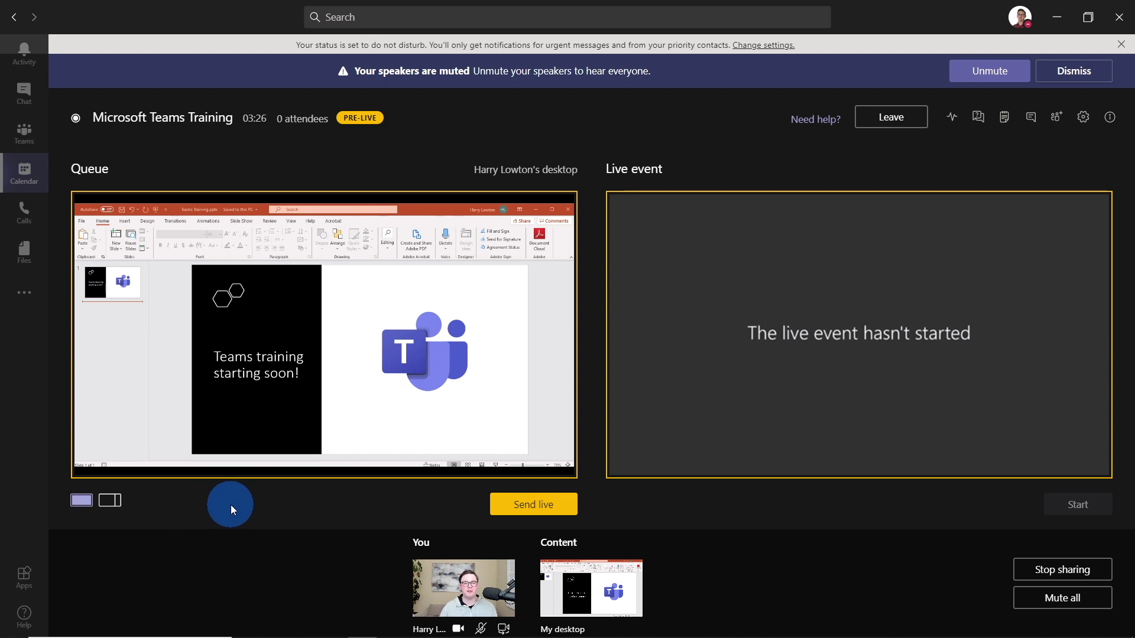
Send the queued desktop to the live event preview and show health and performance statistics.
click(528, 518)
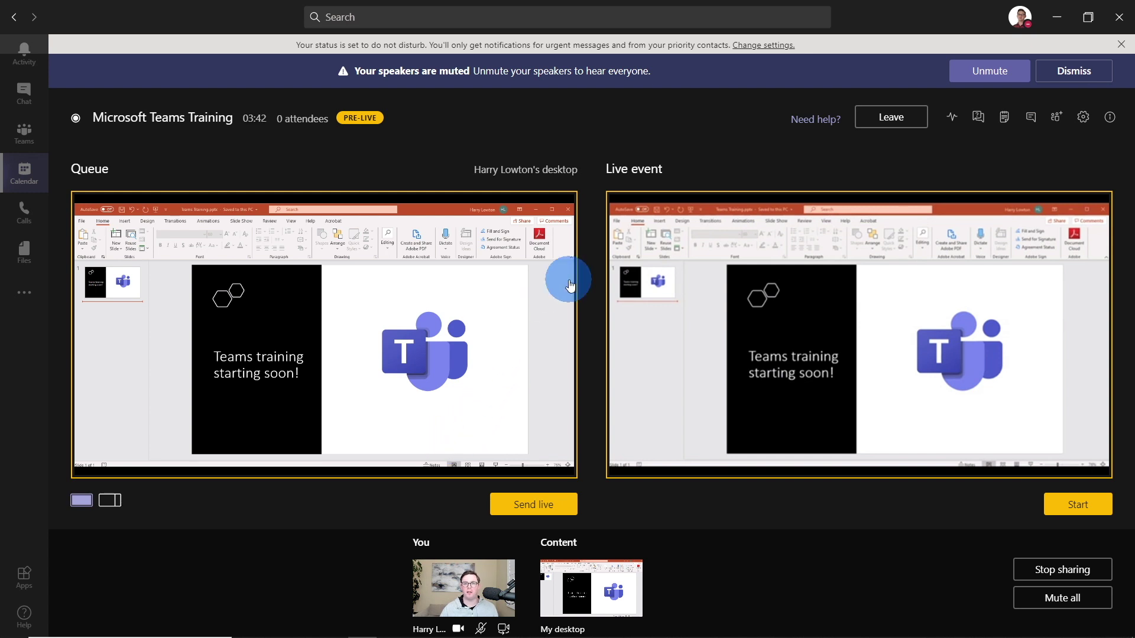
click(950, 119)
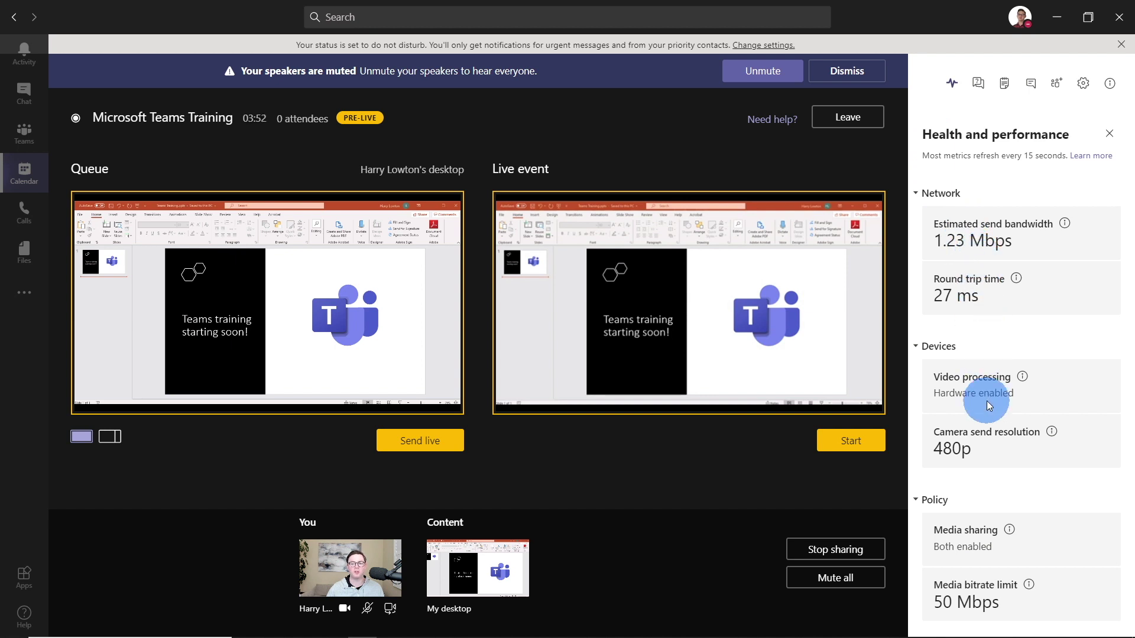
Review the published Q&A questions and meeting chat, then show the event's participant list.
click(979, 88)
click(994, 171)
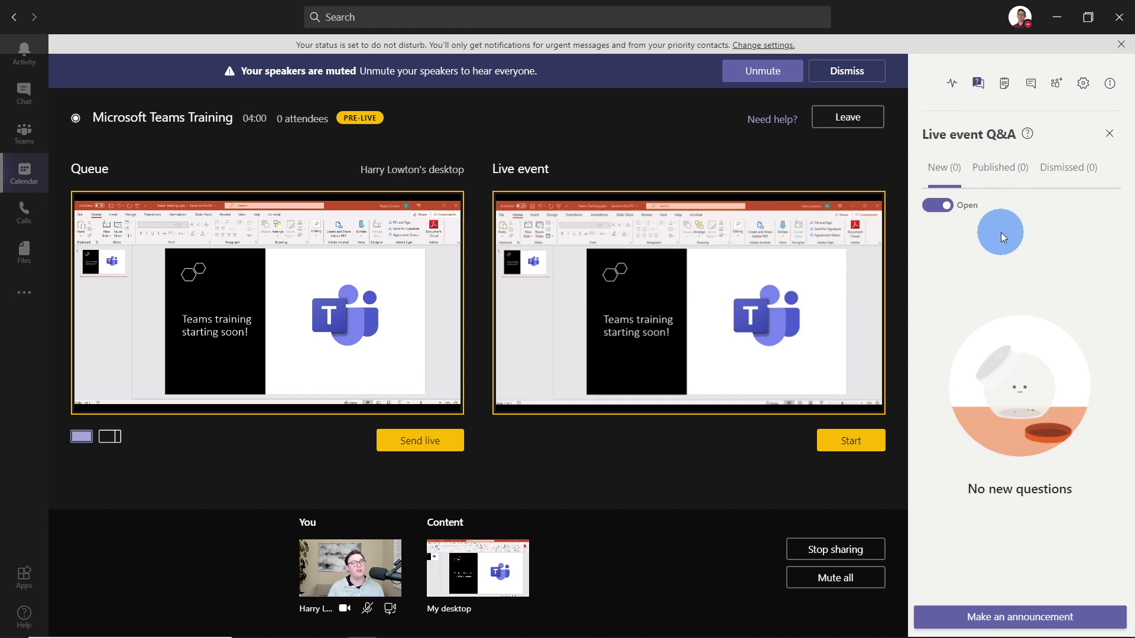
click(1005, 83)
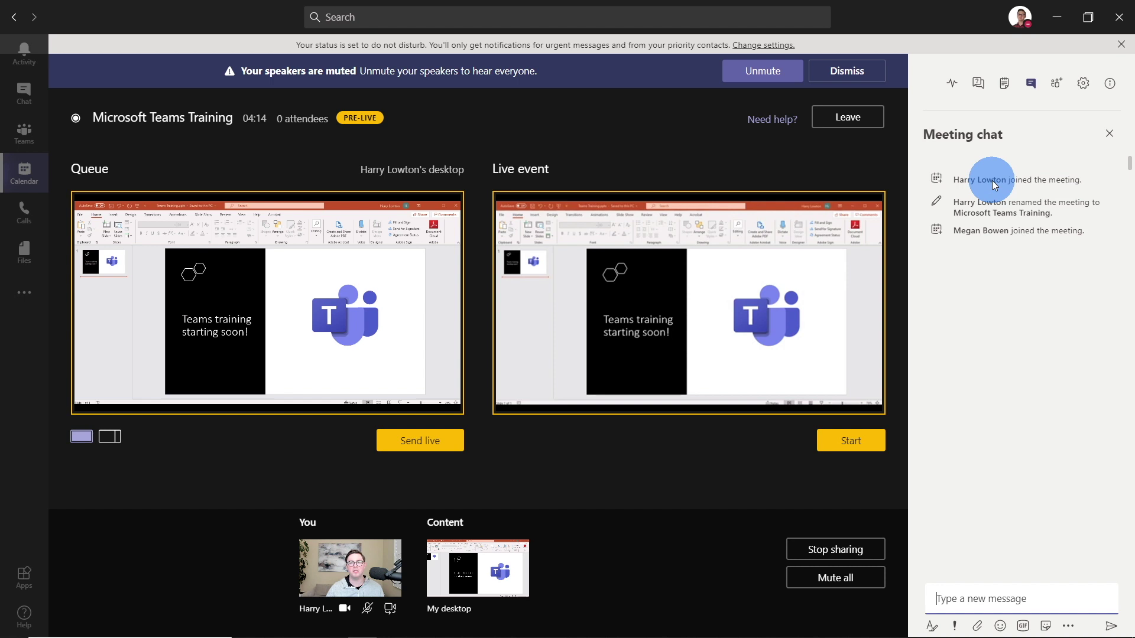
mouse_move(995, 185)
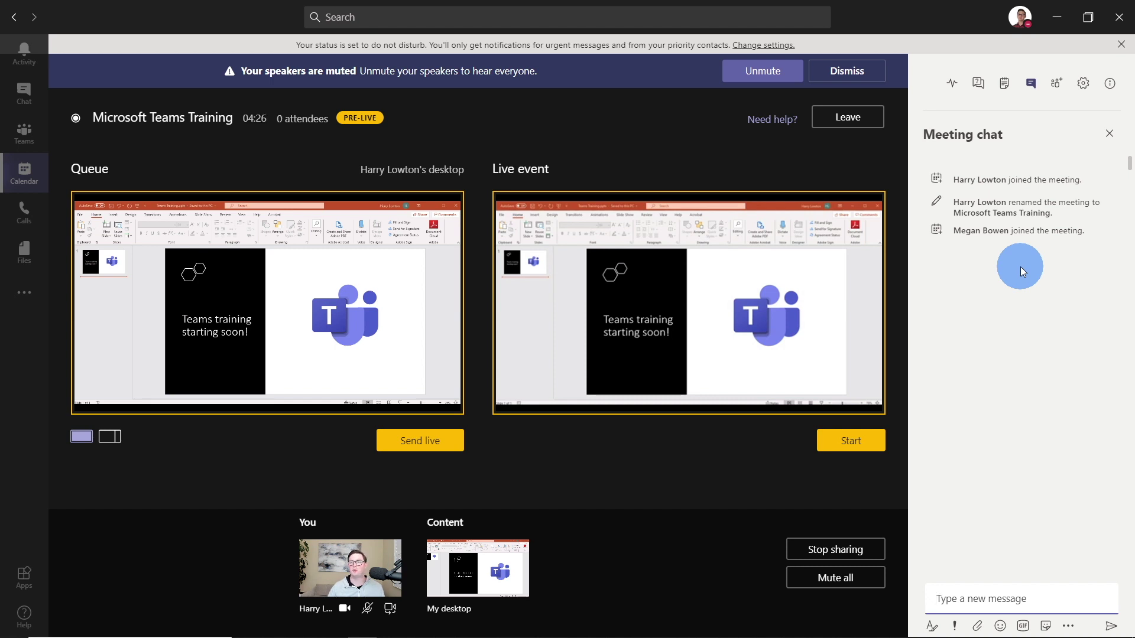
click(1060, 86)
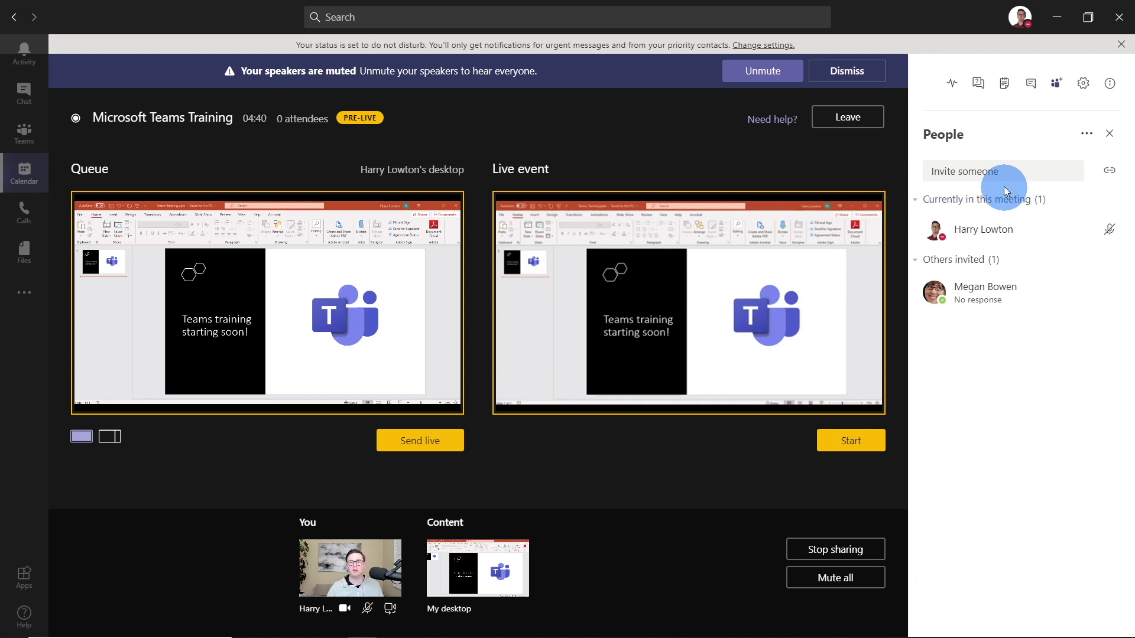
Invite a colleague by name from the People panel to join as a presenter.
click(1005, 168)
text(alex)
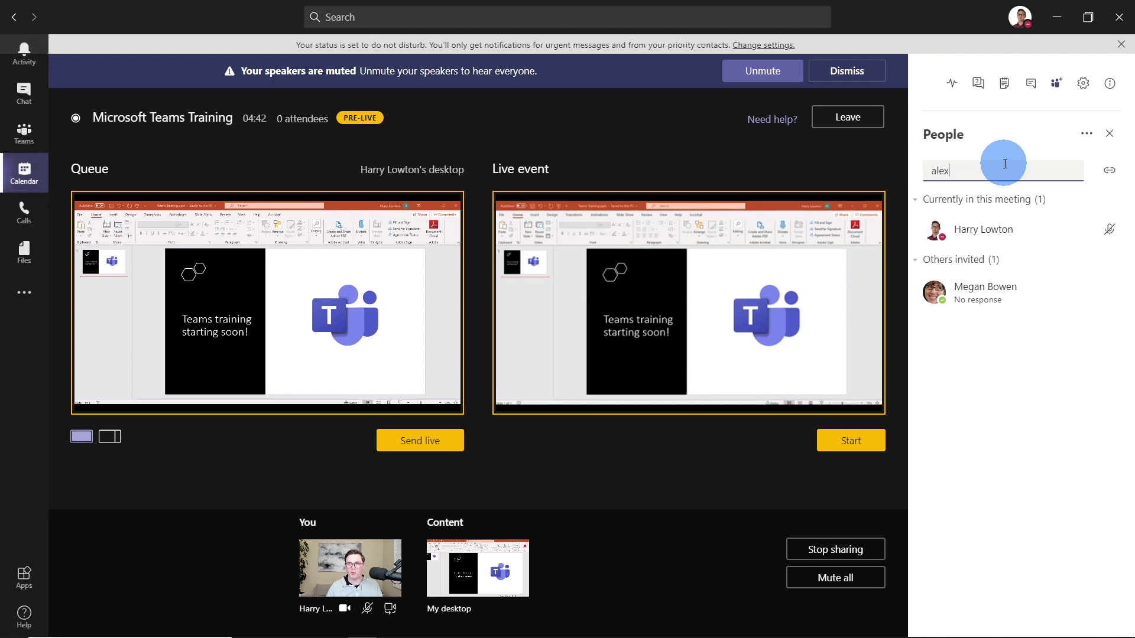
click(1003, 213)
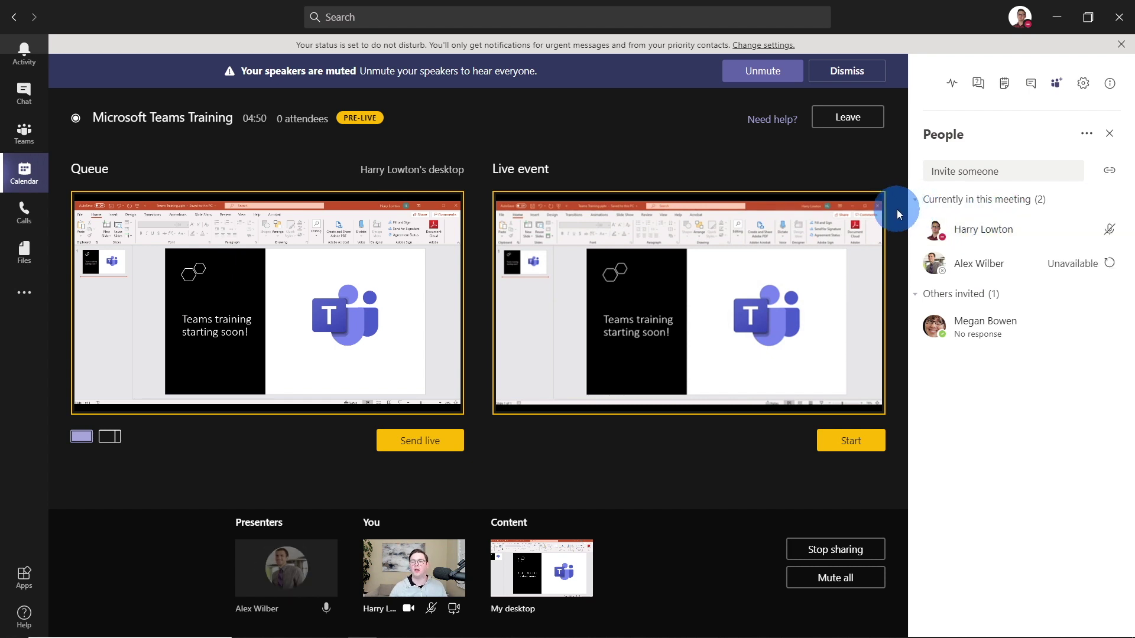
click(1082, 84)
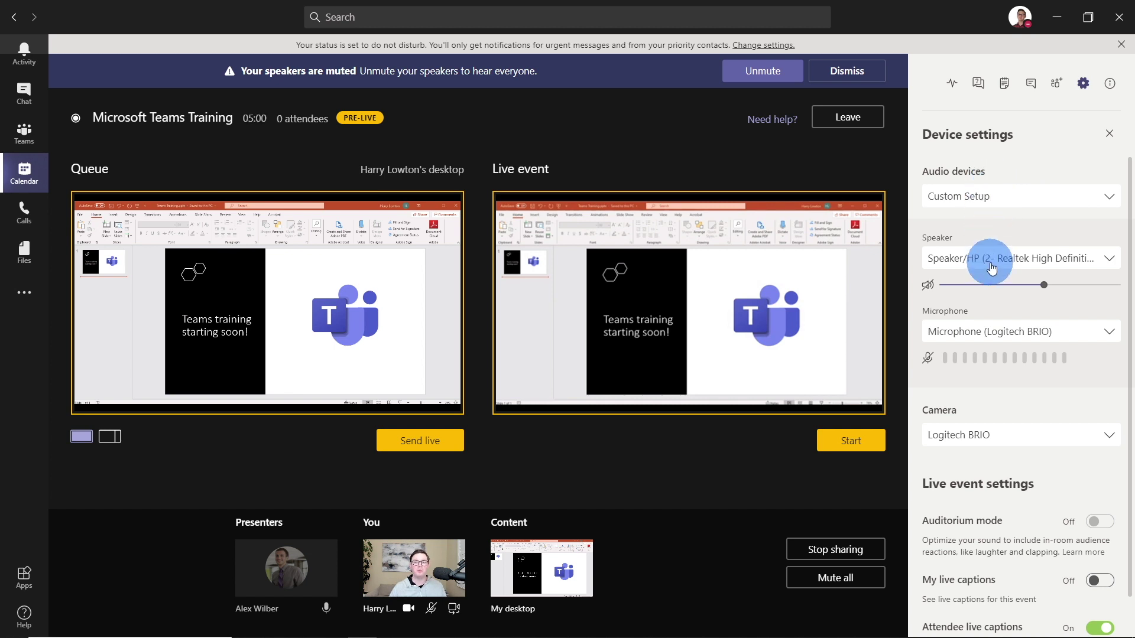
Scroll through the Device settings and Live event settings panel.
scroll(995, 334, down, 1)
scroll(995, 332, down, 3)
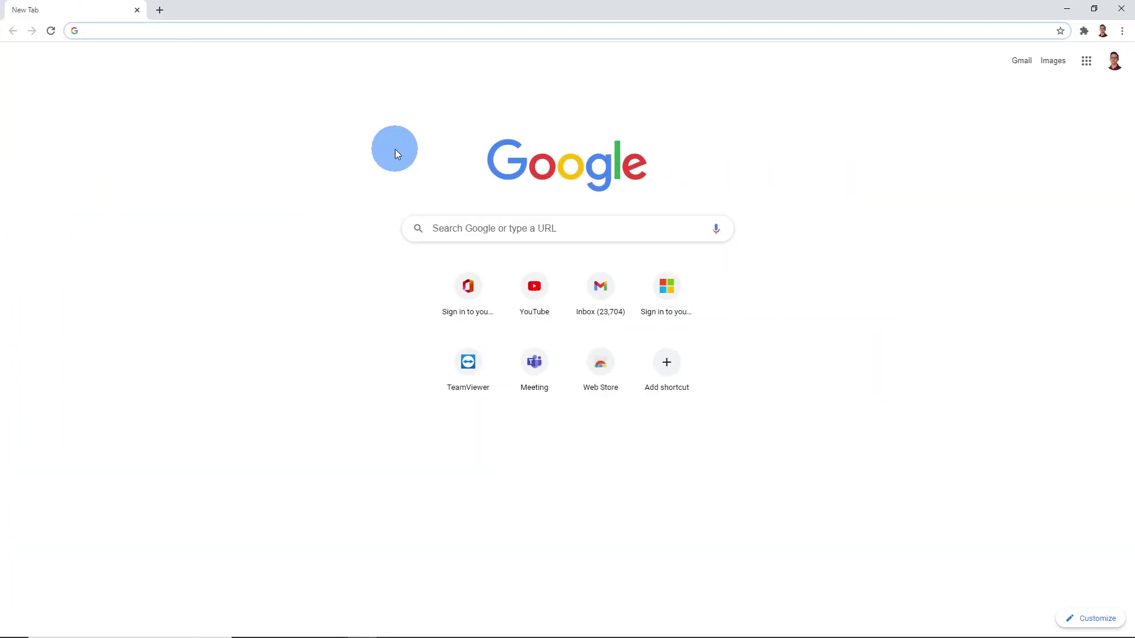
Load the pasted event link and watch Microsoft Teams Training on the web instead of the app.
text(https://teams.microsoft.com/l/meetup-join/19%3ameeting_NmM4MzcyMjctMWY1OC00ZDFiLTg0OGYtMmFkNGQ1NzIyM2Y4%40thread.v2/0?context=%7b%22Tid%22%3a%2220c6ee08-f7cd-4691-8c67-2649ac908a6f%22%2c%22Oid%22%3a%222185d518-a79f-4f9a-8029-2ce935d72b7f%22%2c%22IsBroadcastMeeting%22%3atrue%7d)
key(Return)
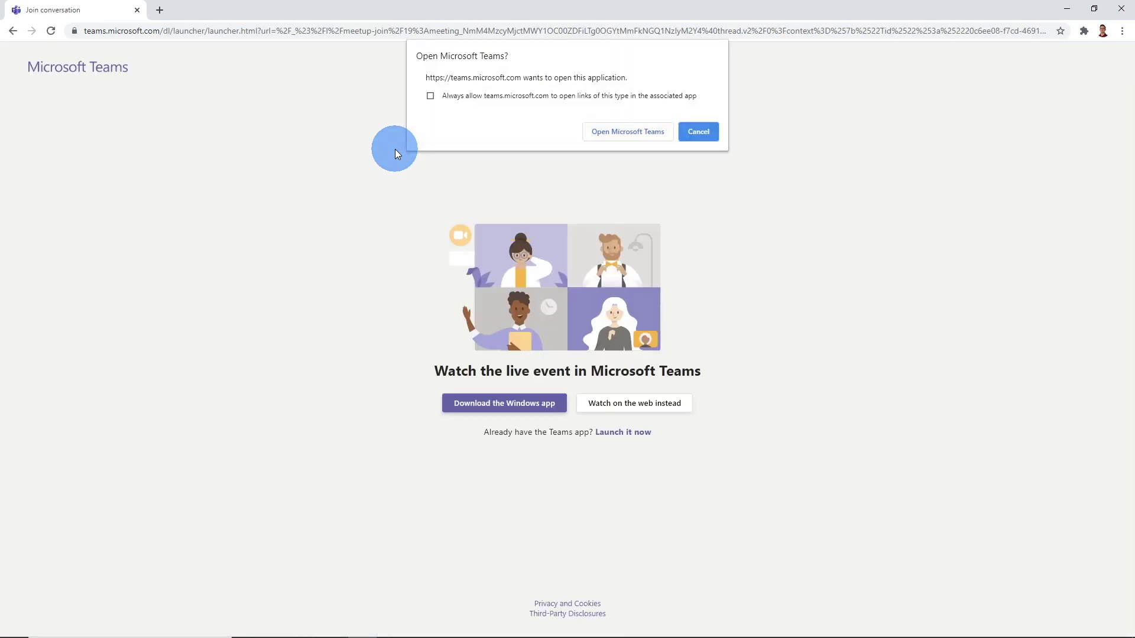
click(699, 132)
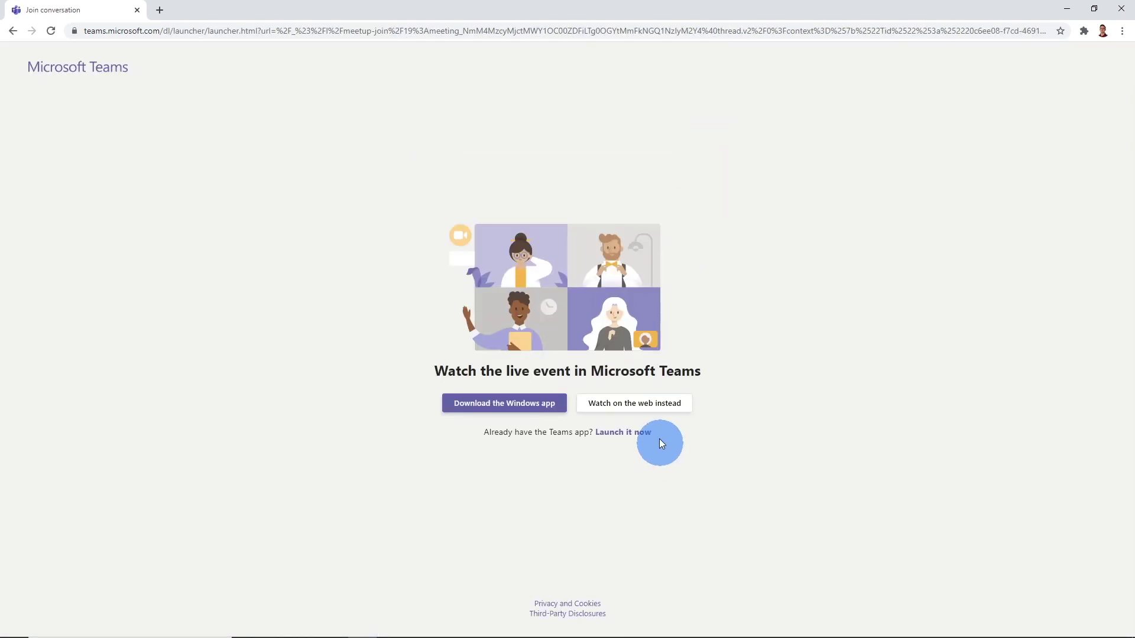
click(653, 405)
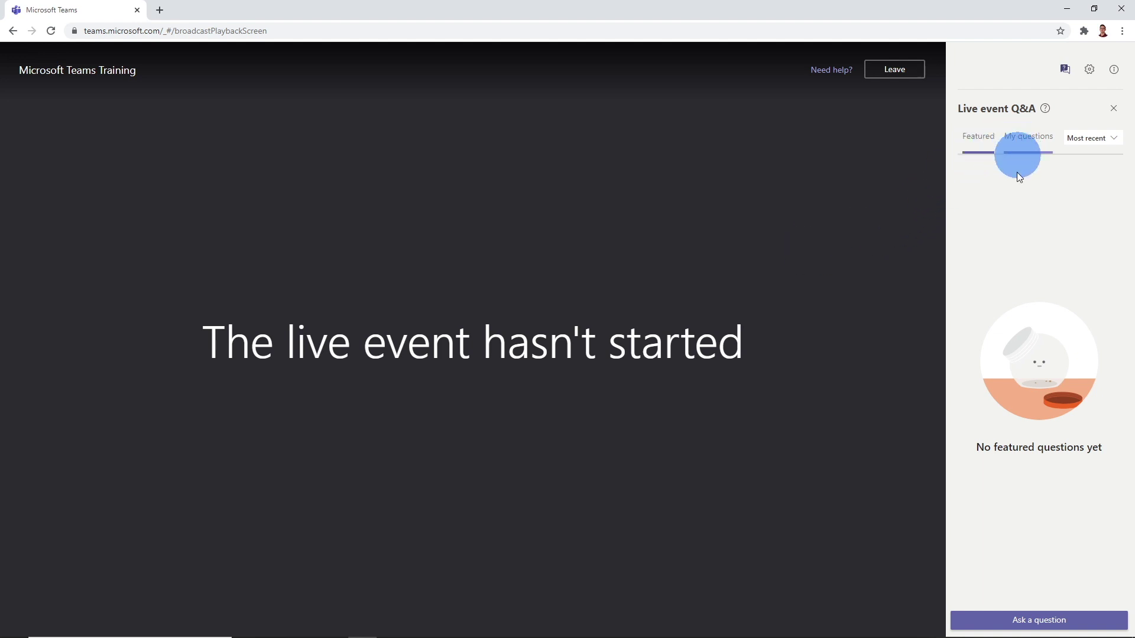
Post 'Looking forward to the training - when it is it starting?' anonymously in Q&A.
click(1022, 606)
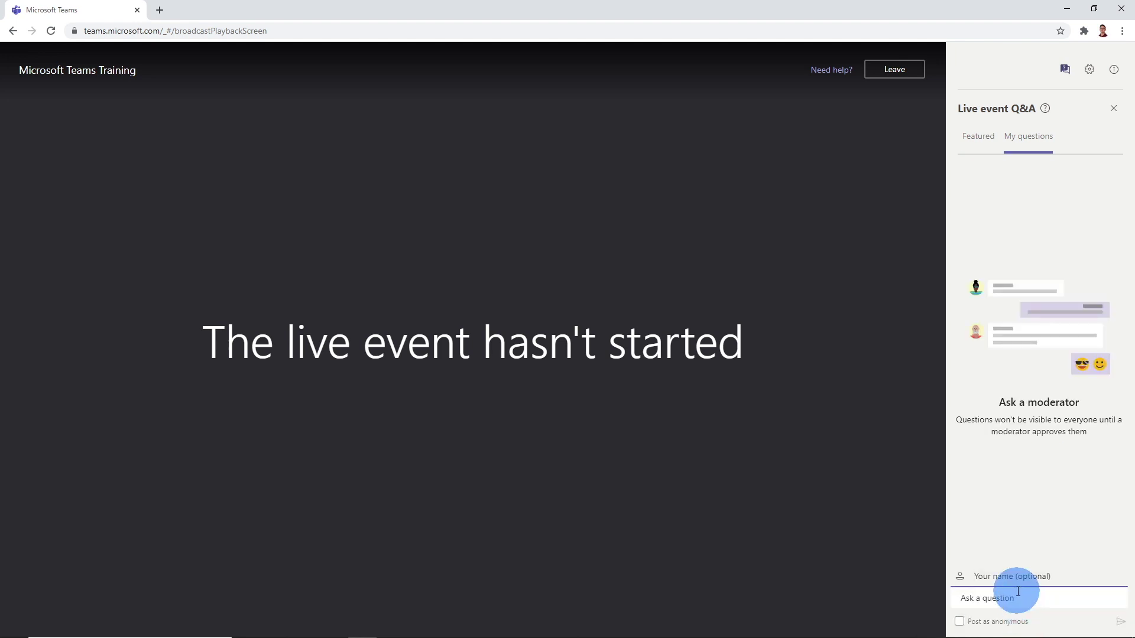
click(1016, 601)
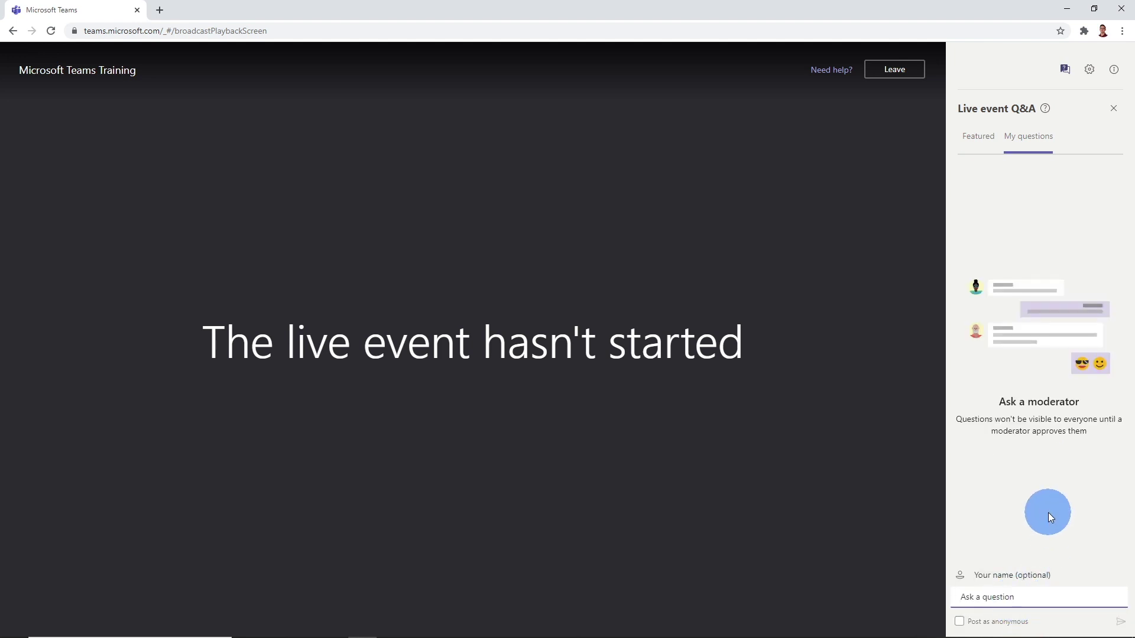
text(Looking forward to the training - when it is it starting?)
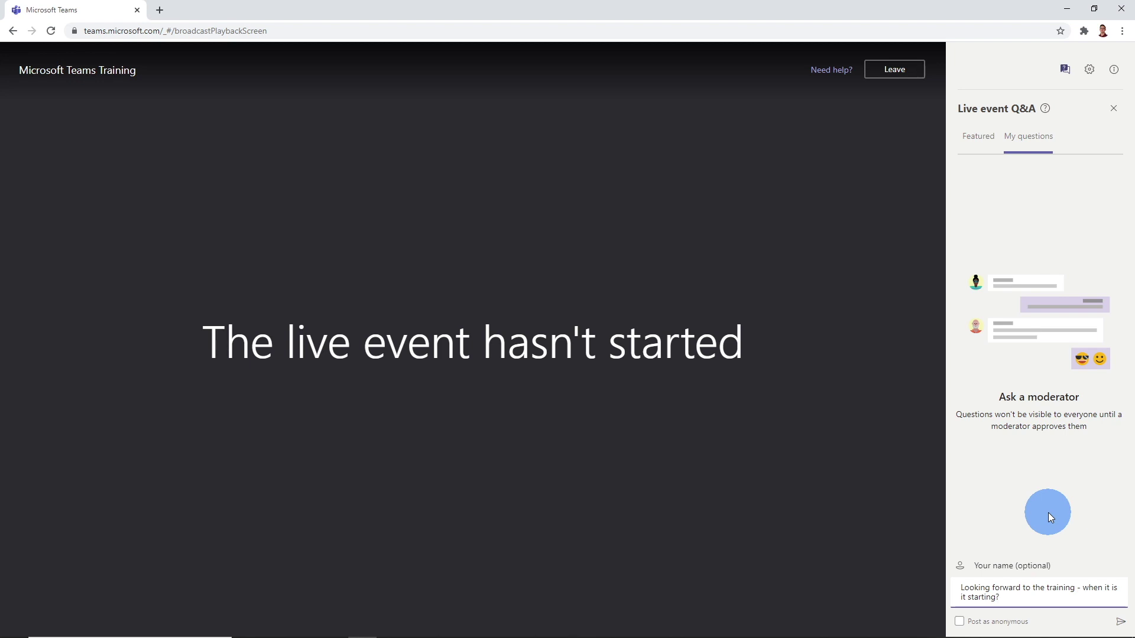
click(960, 621)
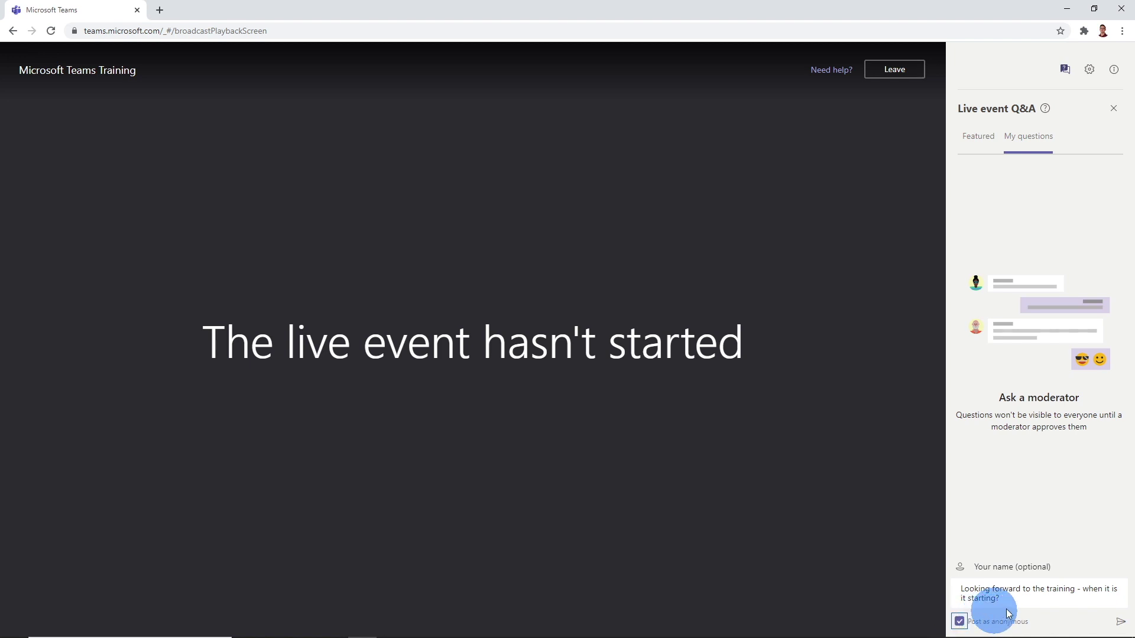
click(1118, 626)
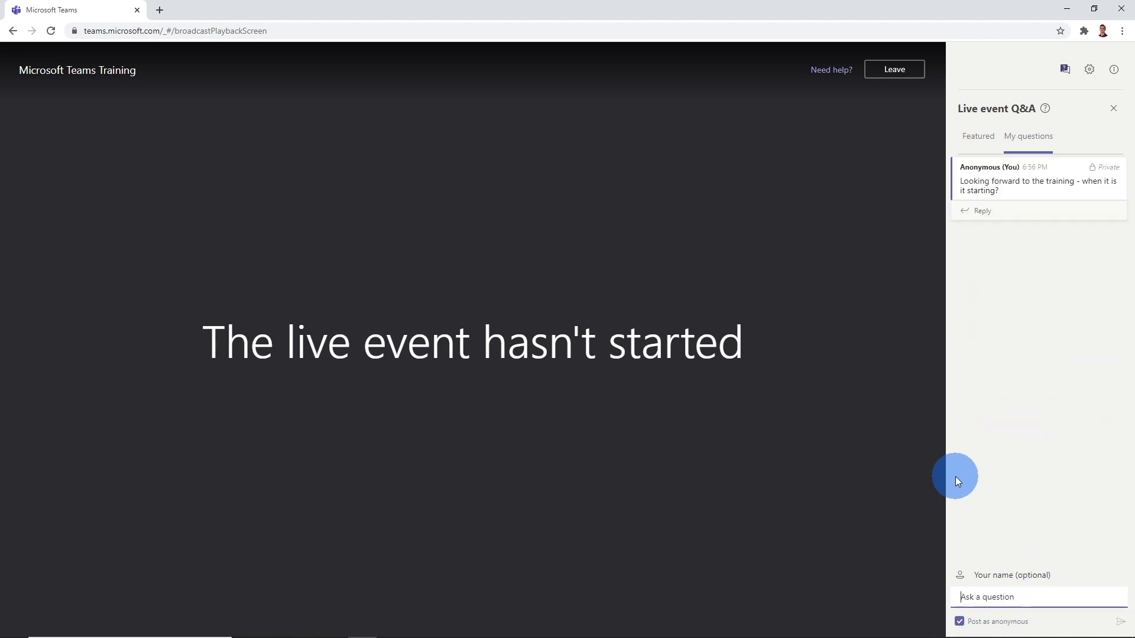